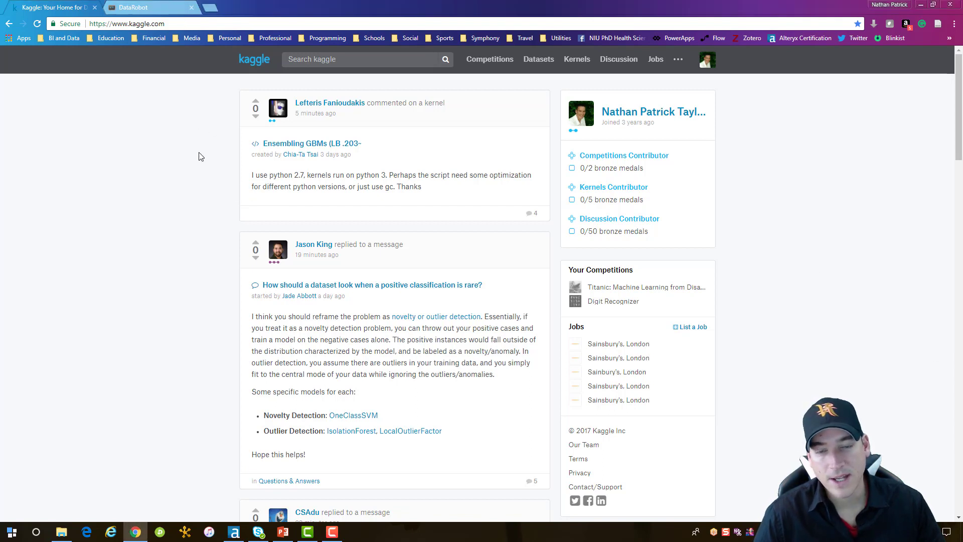
Go to the Data page of Kaggle's Titanic: Machine Learning from Disaster competition
left_click(488, 61)
scroll(369, 237, "down", 15)
scroll(369, 237, "down", 2)
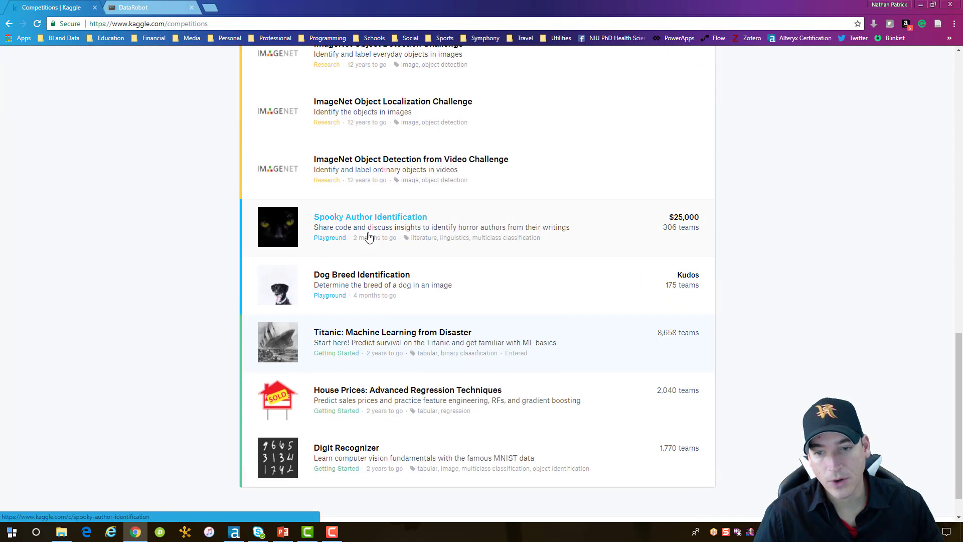
left_click(370, 334)
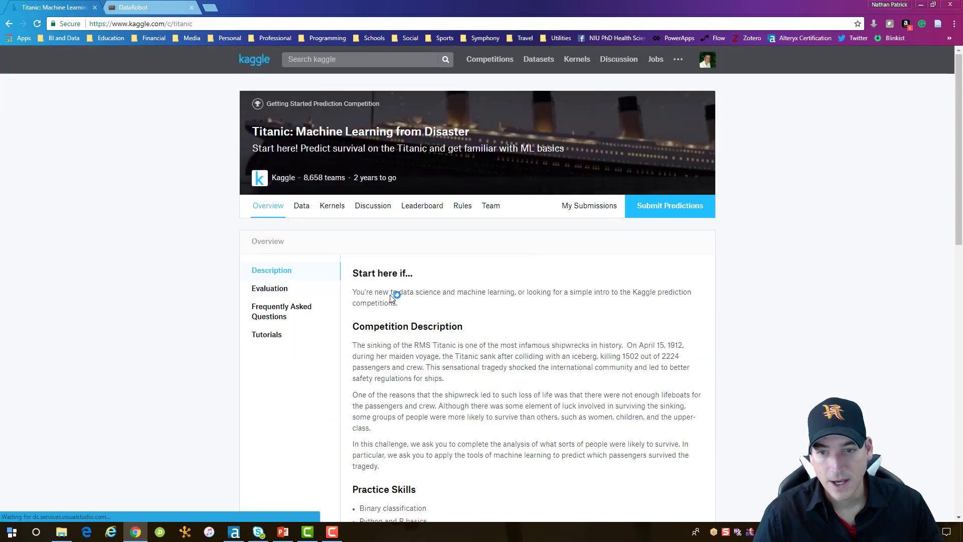
left_click(301, 207)
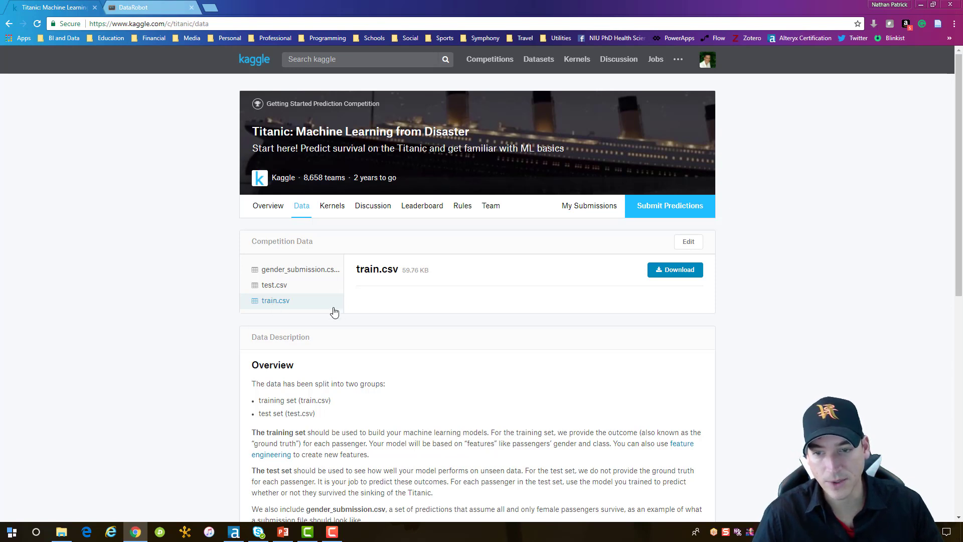
Download train.csv, test.csv and gender_submission.csv
left_click(672, 273)
left_click(282, 287)
left_click(683, 273)
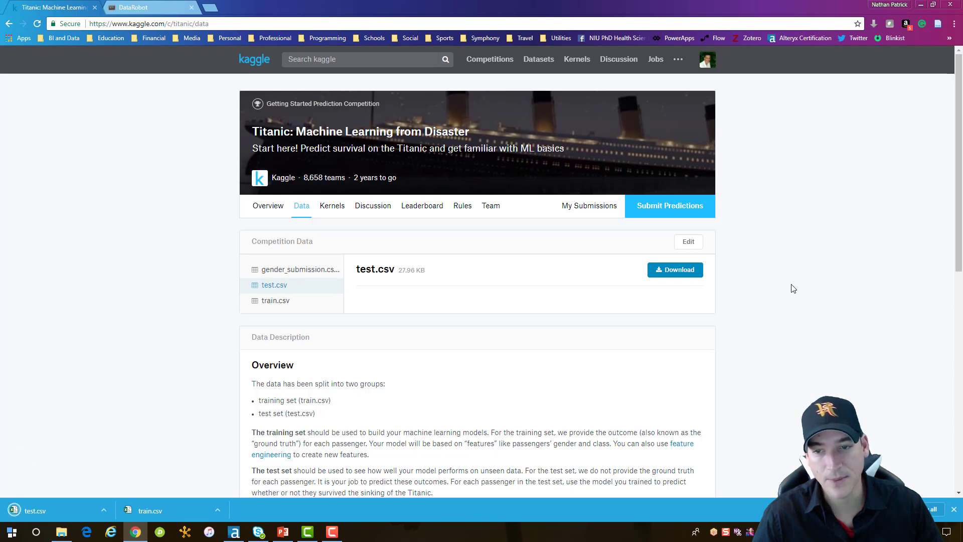
left_click(306, 275)
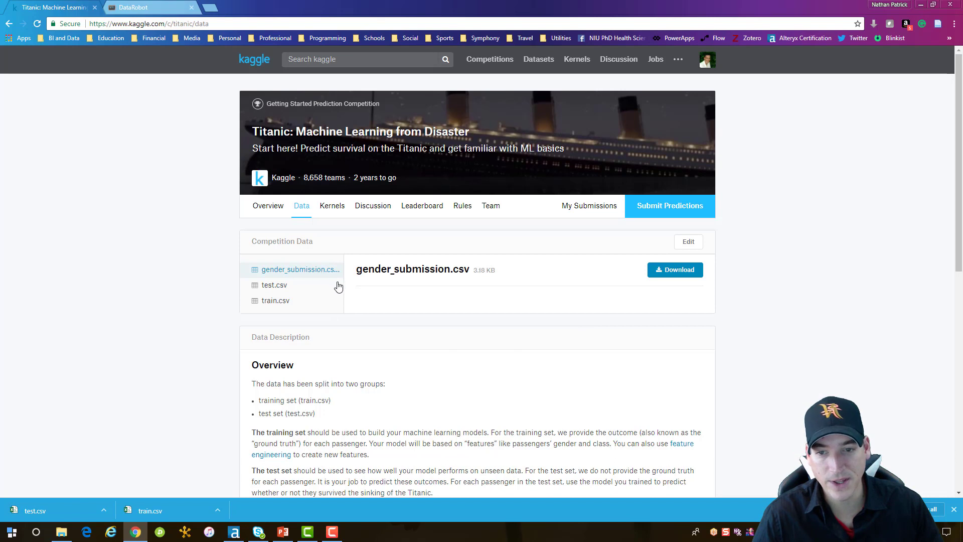
left_click(693, 275)
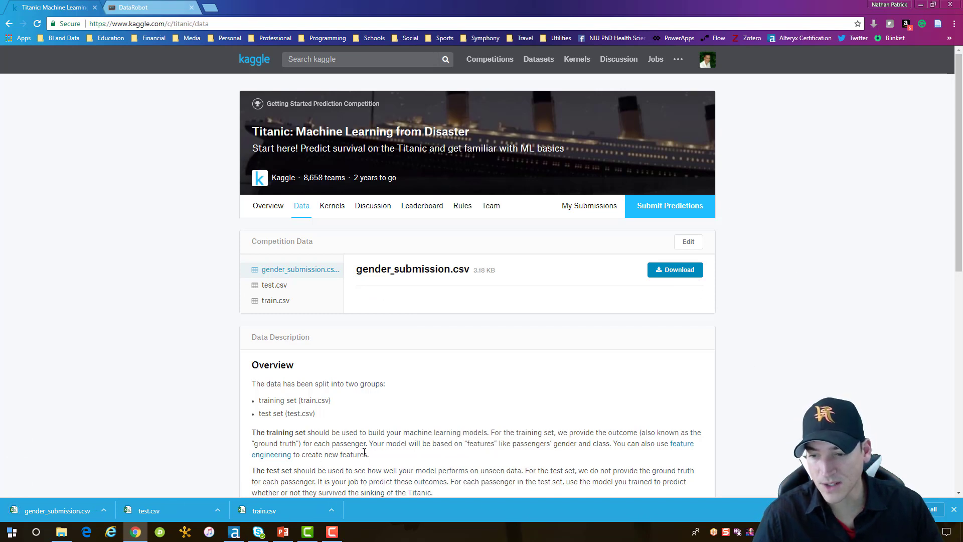
Paste the three downloaded Titanic CSVs into Downloads\Titanic, then return to the Kaggle page
left_click(61, 532)
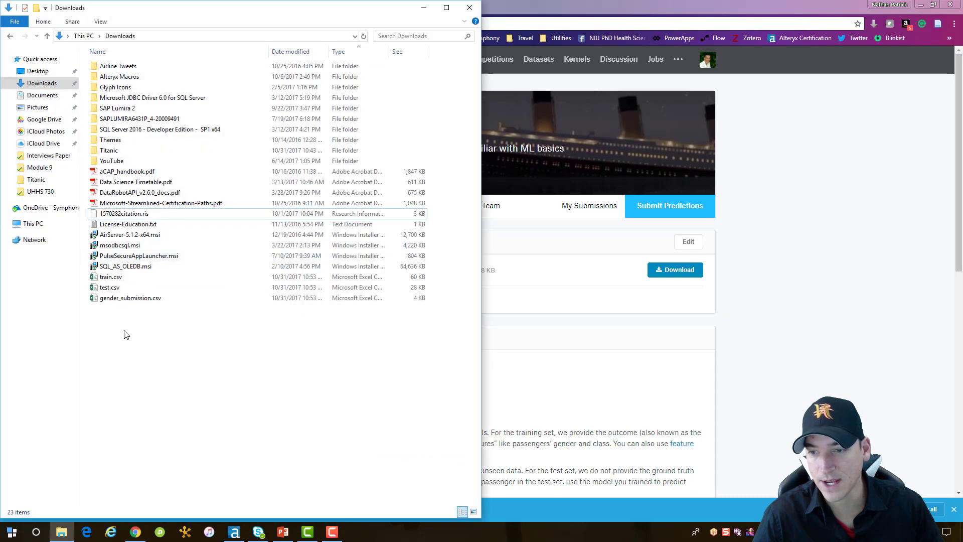
left_click_drag(124, 318, 111, 283)
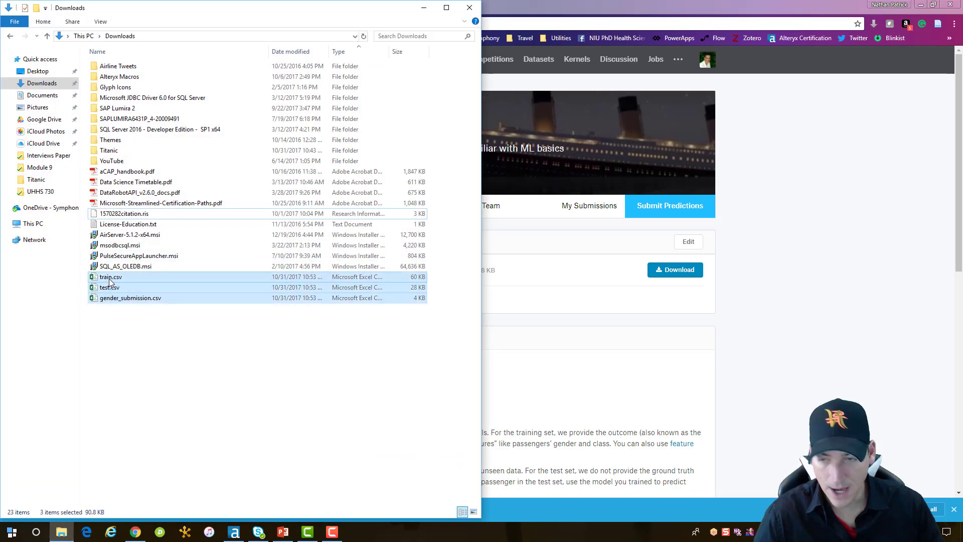
double_click(119, 151)
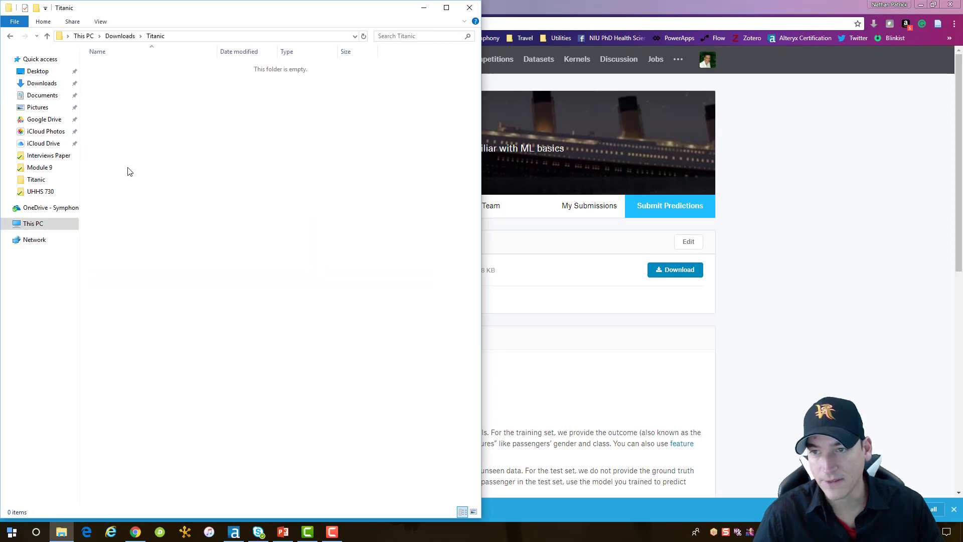
key("ctrl+v")
left_click(201, 219)
left_click(847, 200)
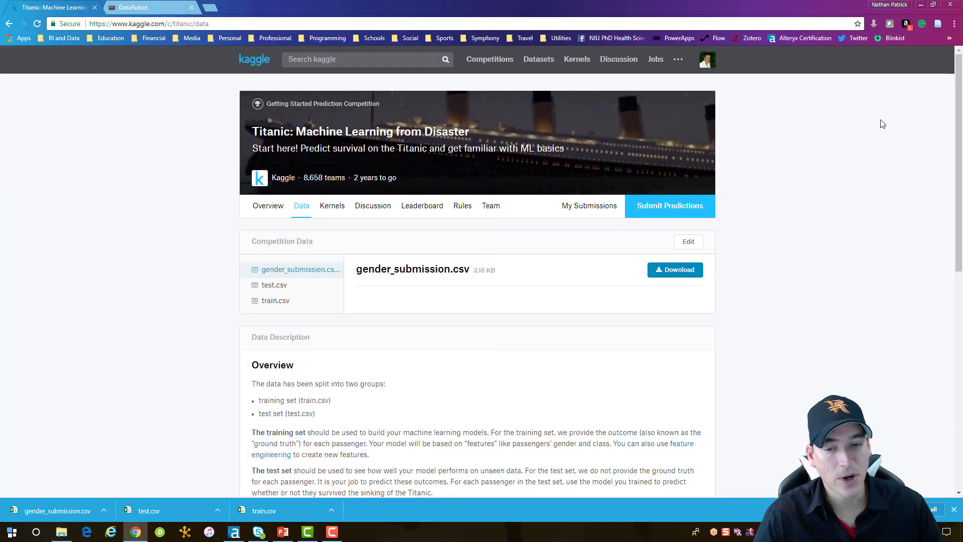
Add an Input Data tool in Alteryx that reads train.csv
left_click(235, 531)
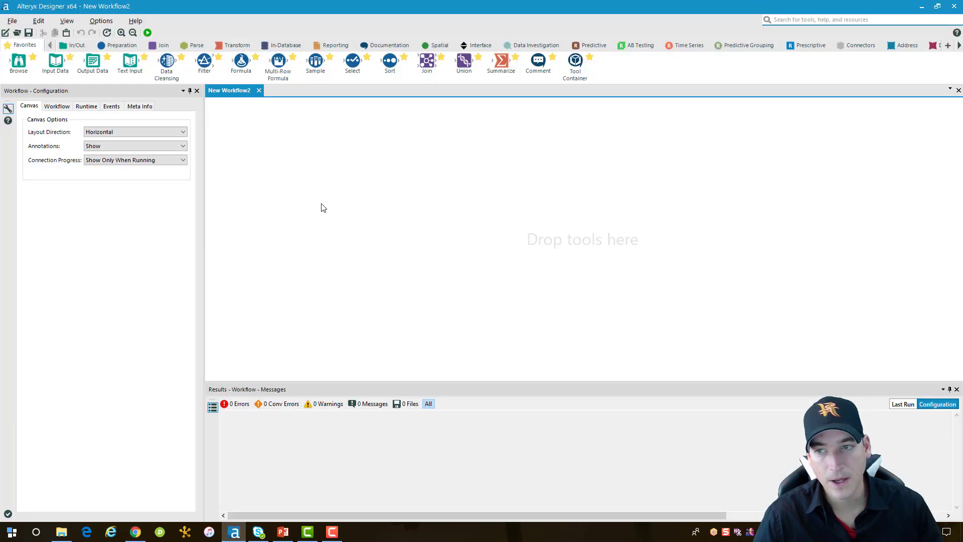
left_click_drag(55, 61, 270, 150)
left_click(189, 115)
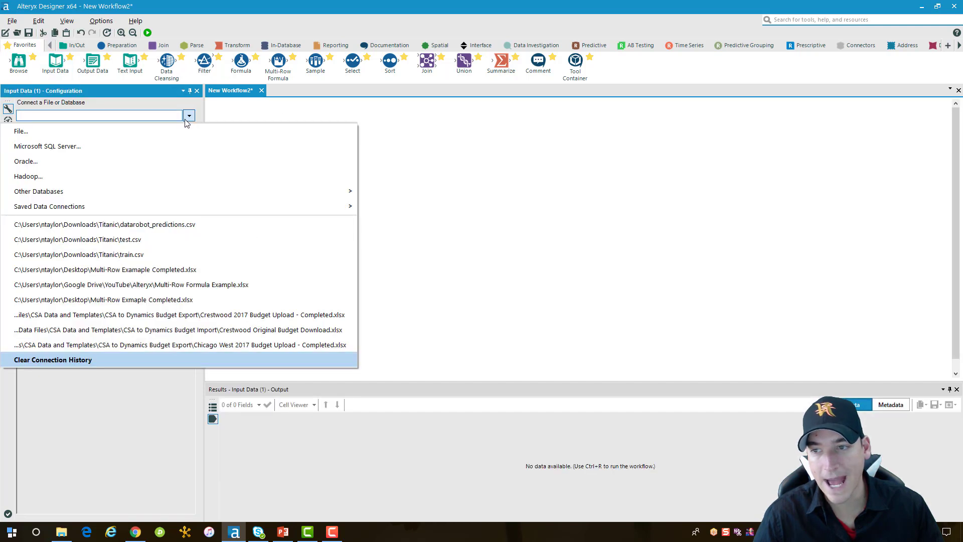
left_click(185, 128)
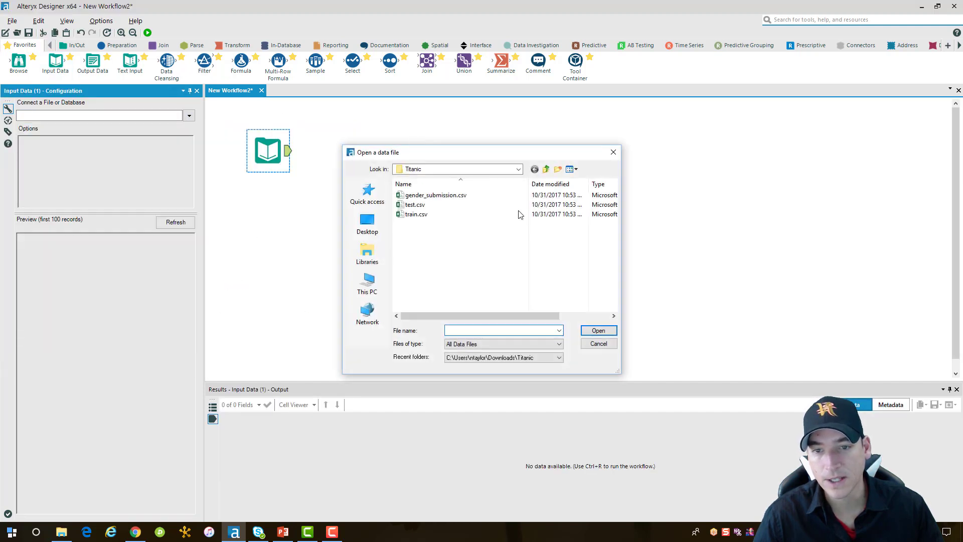
left_click(416, 214)
left_click(598, 330)
Connect a Browse tool and run the workflow, showing 891 records across 12 fields
left_click_drag(19, 60, 337, 194)
left_click(148, 33)
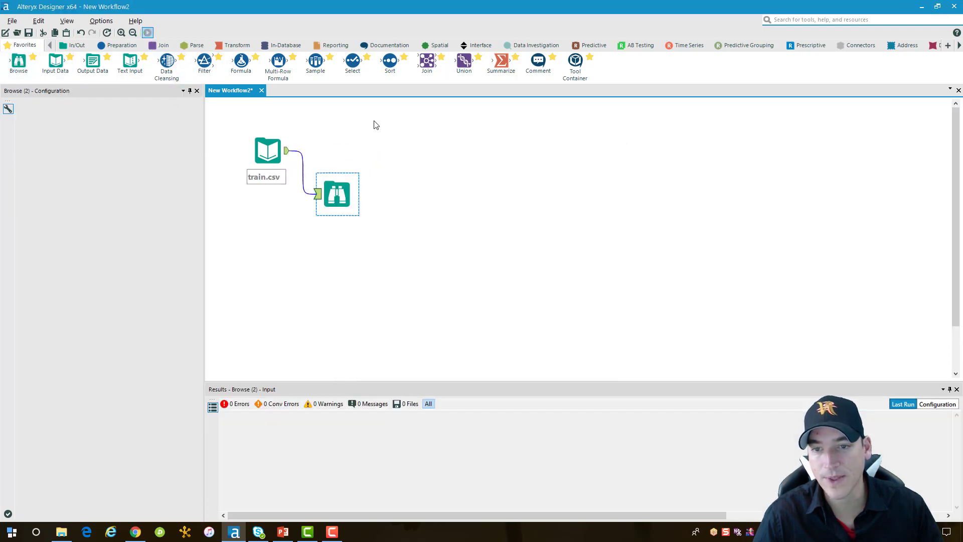
left_click(552, 288)
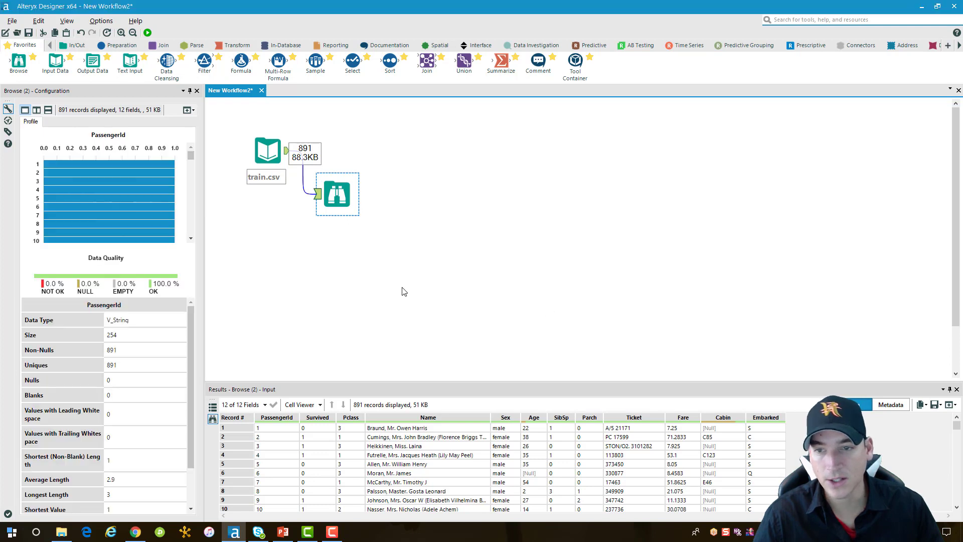
left_click_drag(337, 194, 346, 203)
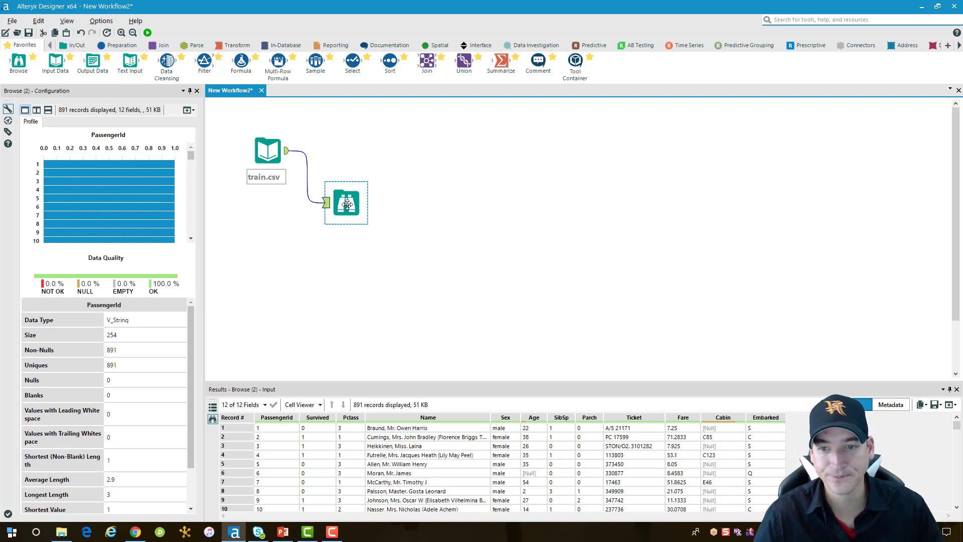
Connect a DataRobot Automodel tool to the train.csv input and enter the DataRobot username and password
left_click_drag(348, 205, 356, 221)
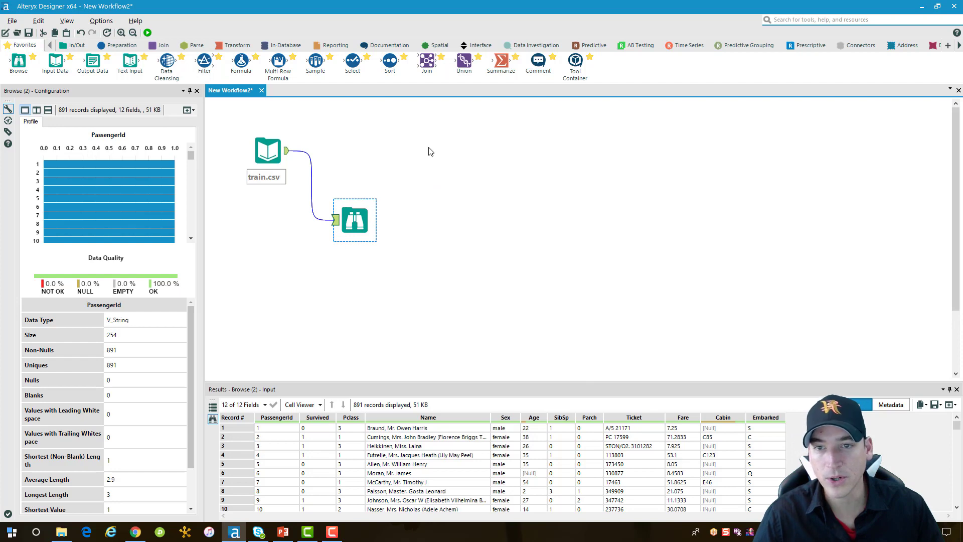
left_click(590, 46)
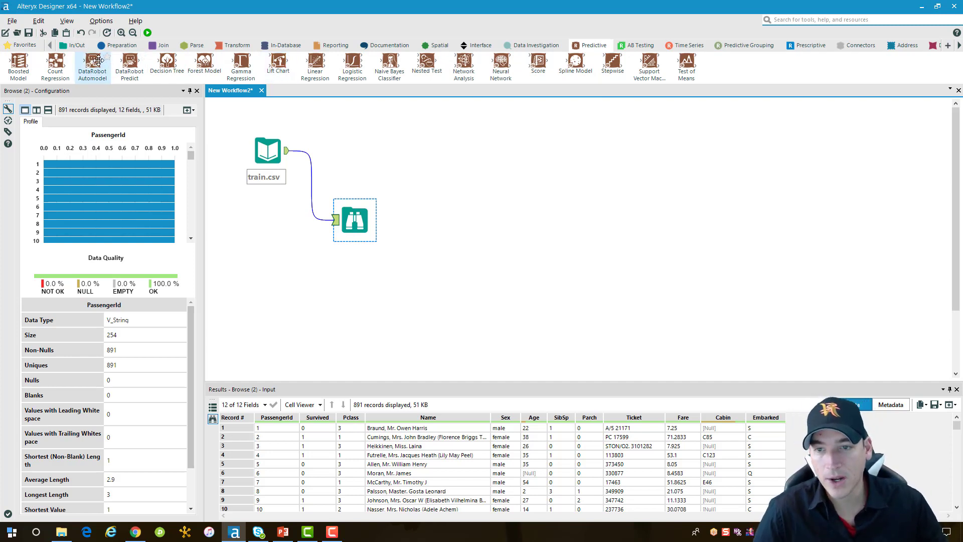
left_click_drag(98, 61, 356, 153)
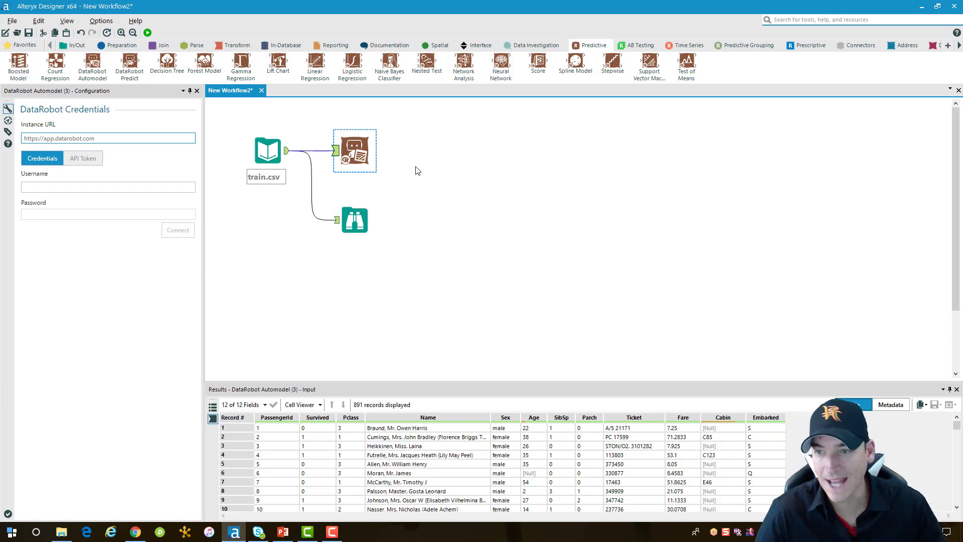
left_click(152, 189)
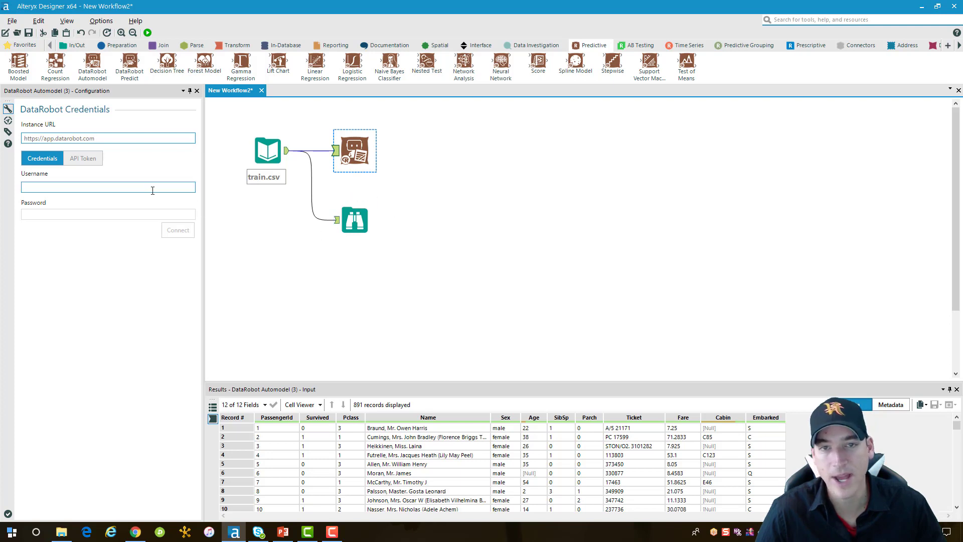
left_click(361, 213)
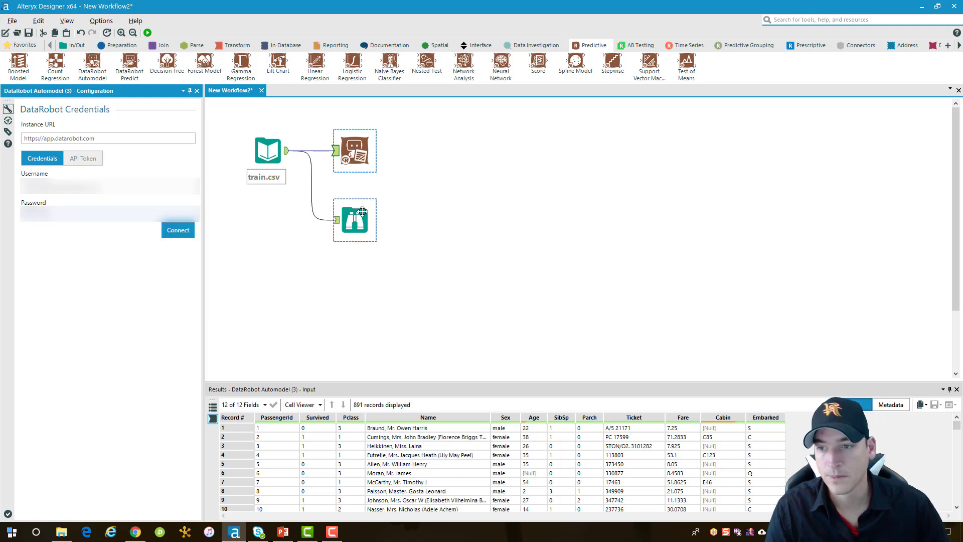
left_click(360, 213, "ctrl")
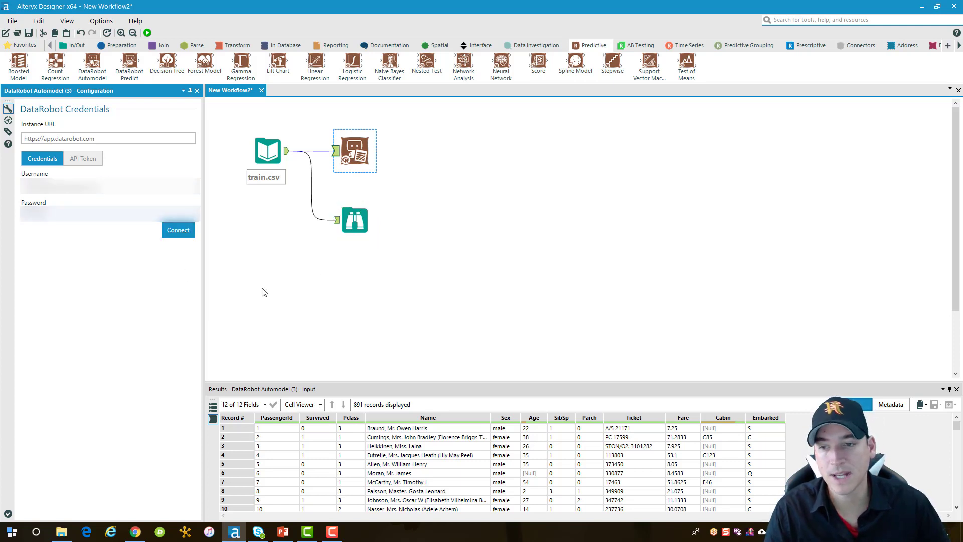
Connect to DataRobot and create project 'Titanic Prediction from Alteryx' with Autopilot, targeting Survived
left_click(178, 232)
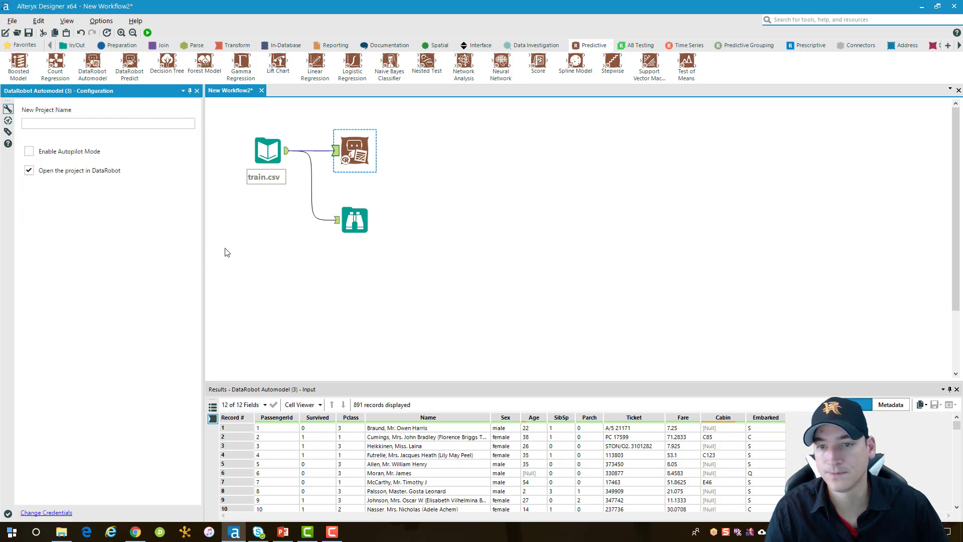
left_click(166, 125)
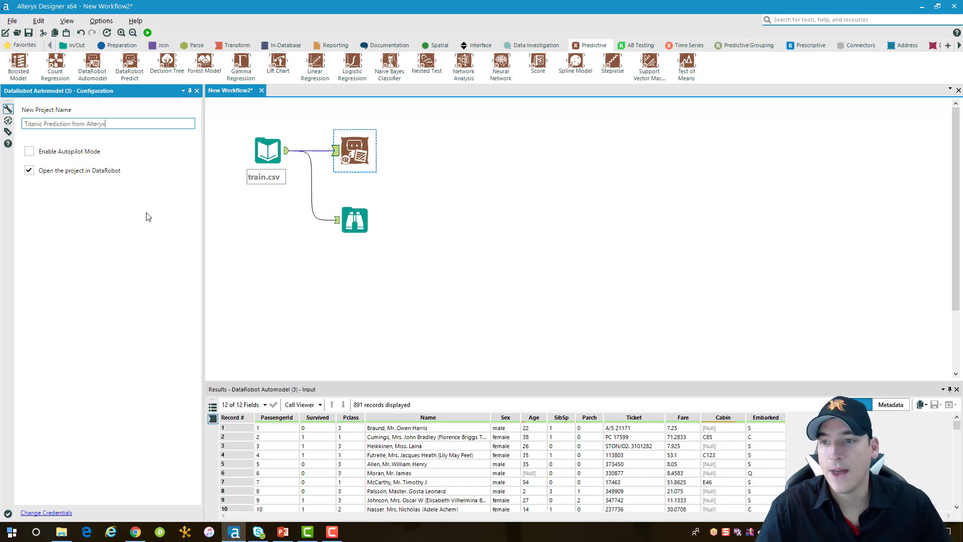
left_click(88, 152)
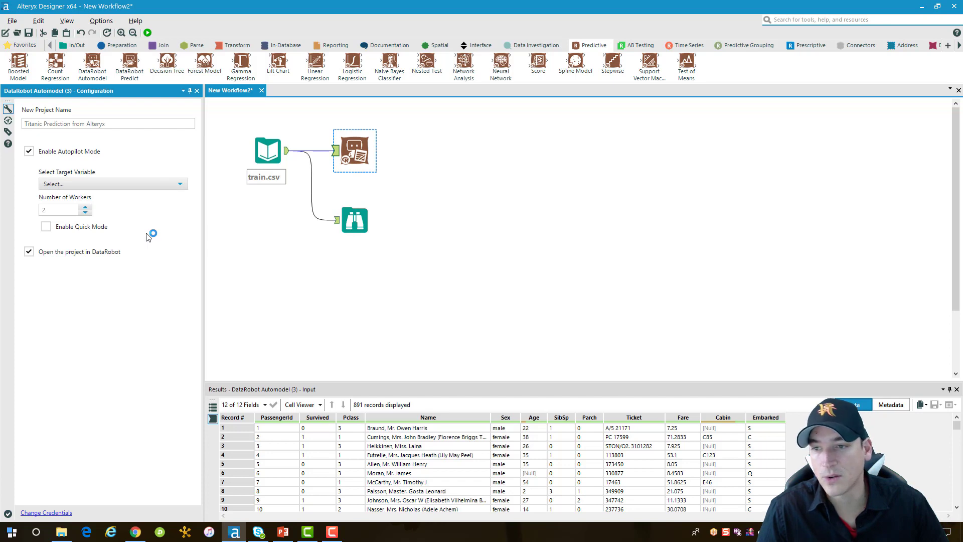
left_click(178, 185)
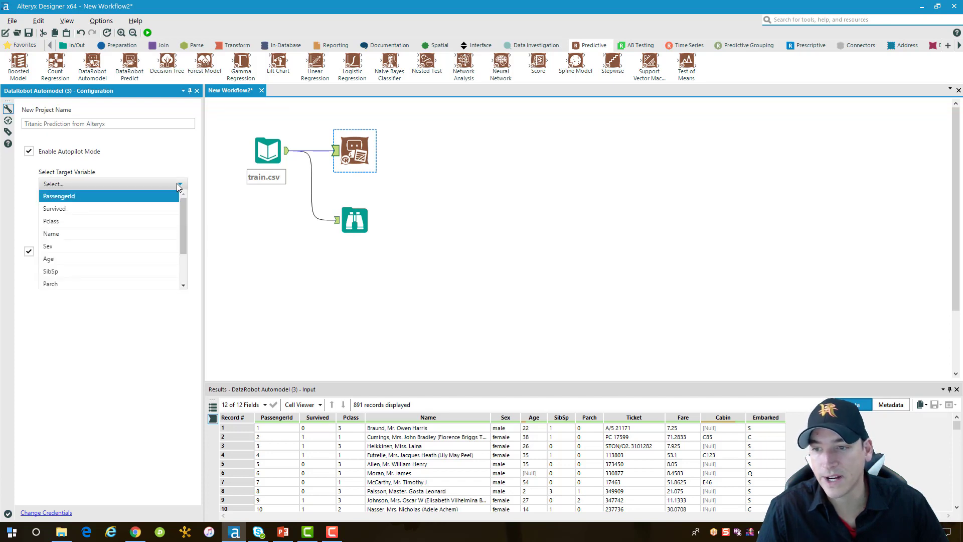
left_click(161, 209)
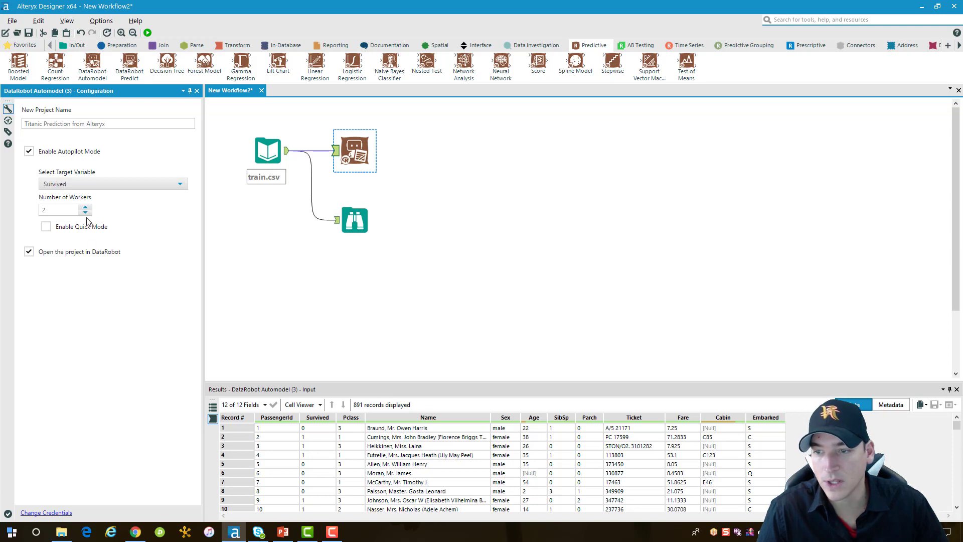
Enable quick mode, stop the project opening in DataRobot, and run the workflow
left_click(46, 227)
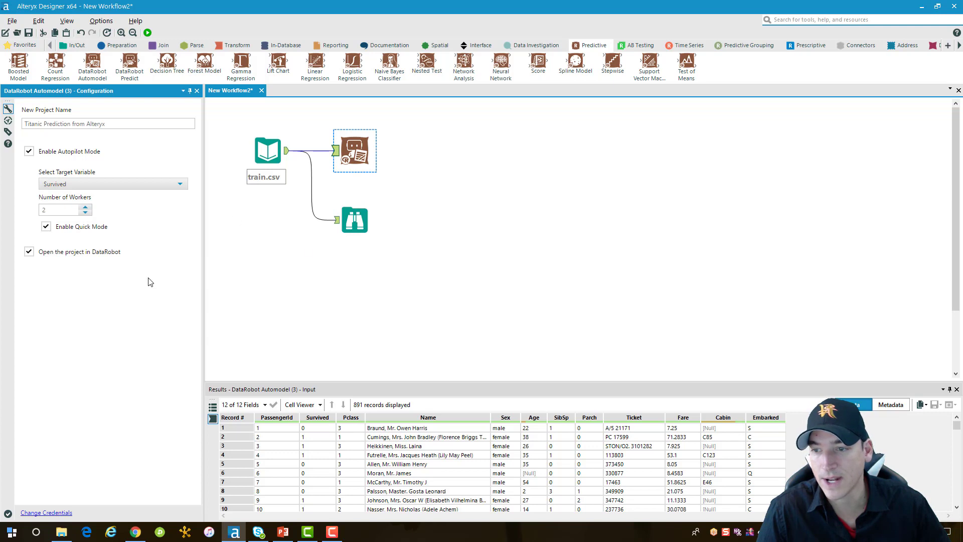
left_click(29, 252)
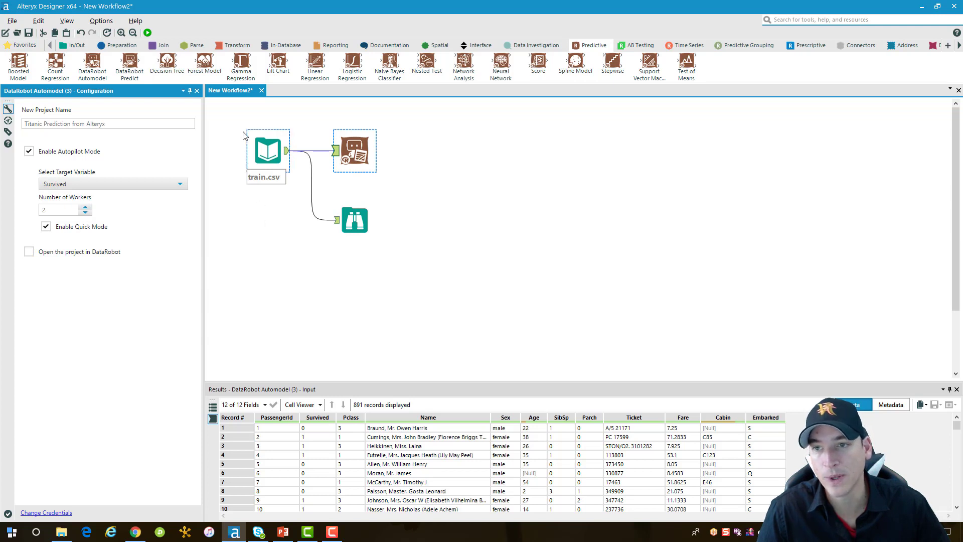
left_click(148, 34)
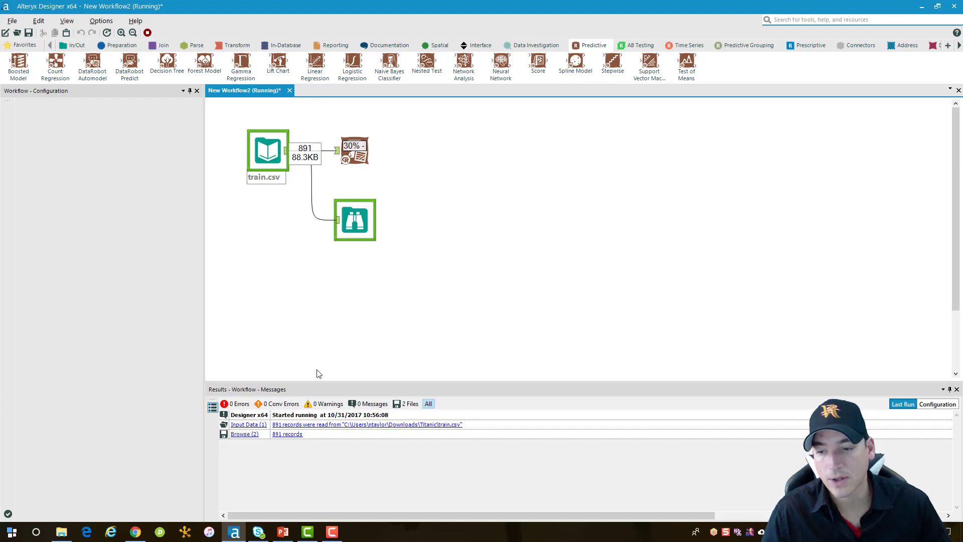
Open the Titanic Prediction from Alteryx leaderboard from DataRobot's recent projects list
left_click(137, 531)
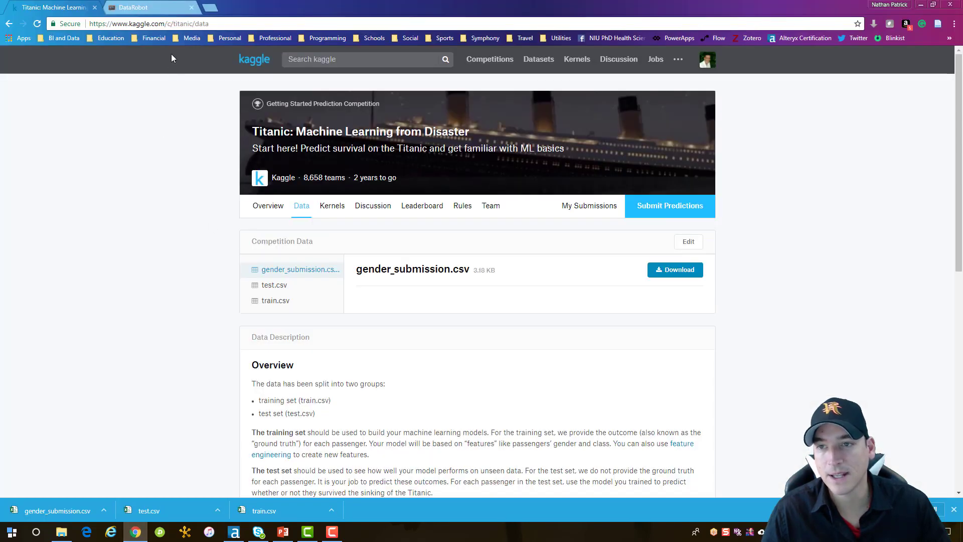
left_click(167, 12)
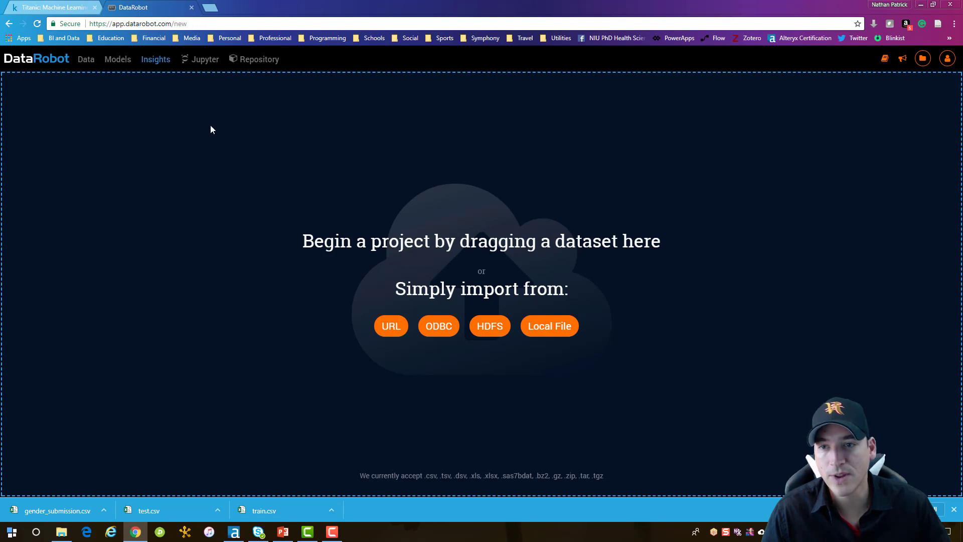
left_click(922, 59)
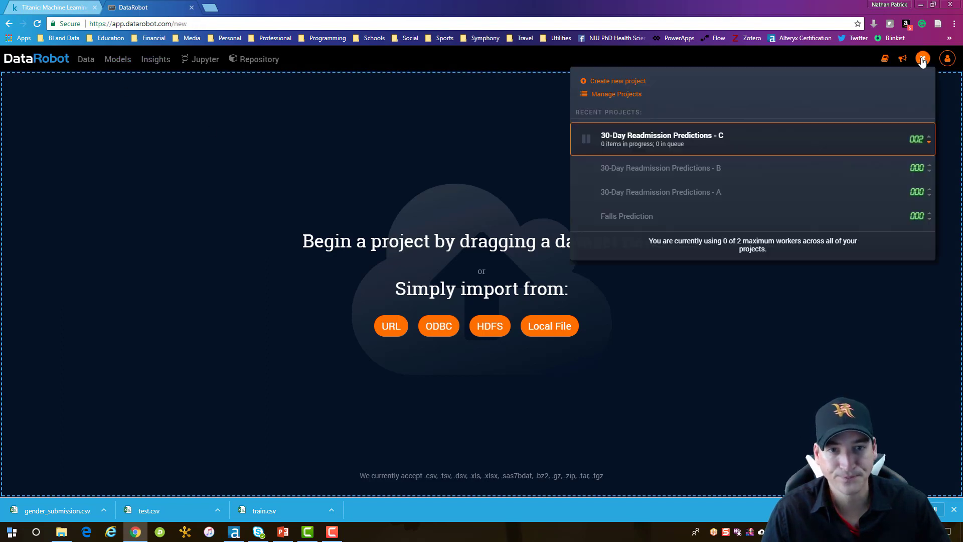
left_click(803, 81)
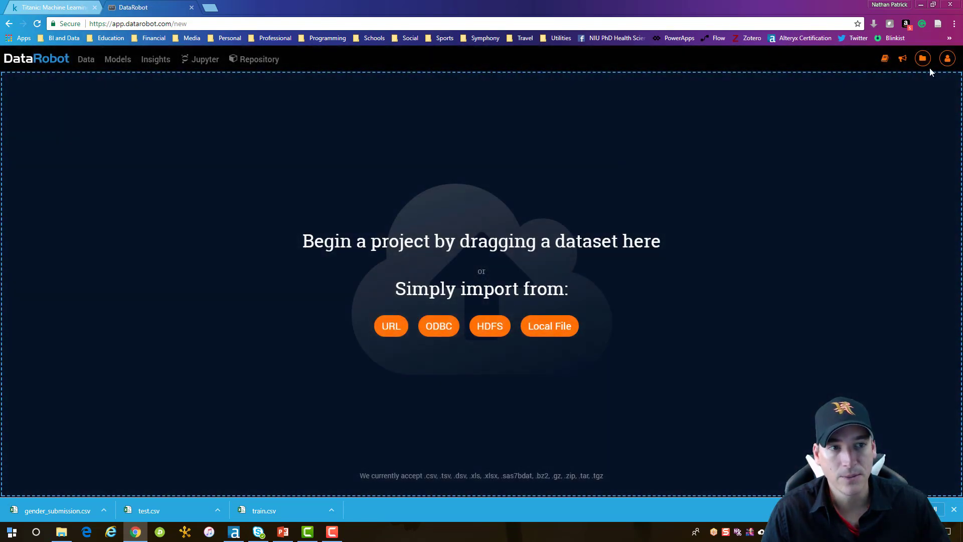
left_click(925, 61)
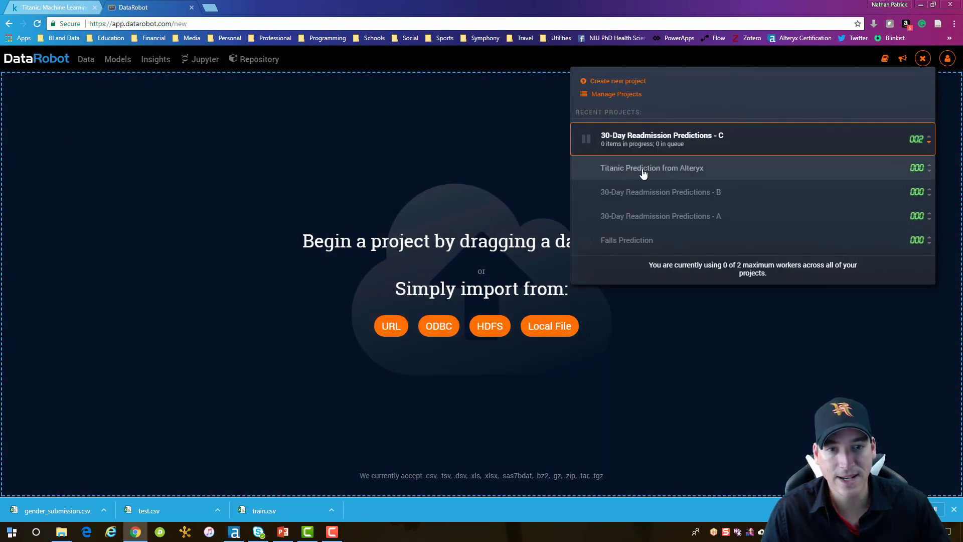
left_click(670, 174)
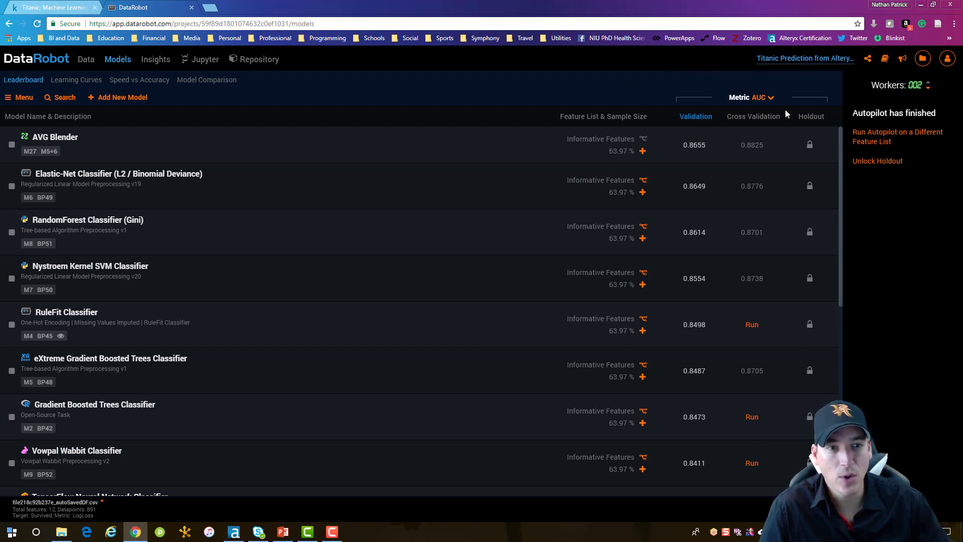
Review the leaderboard's available ranking metrics and keep AUC selected
left_click(773, 100)
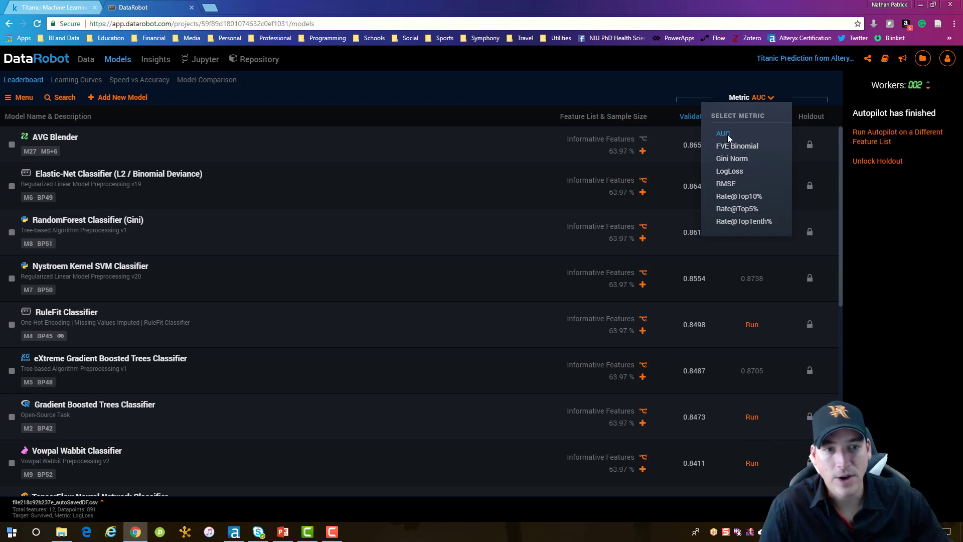
left_click(671, 82)
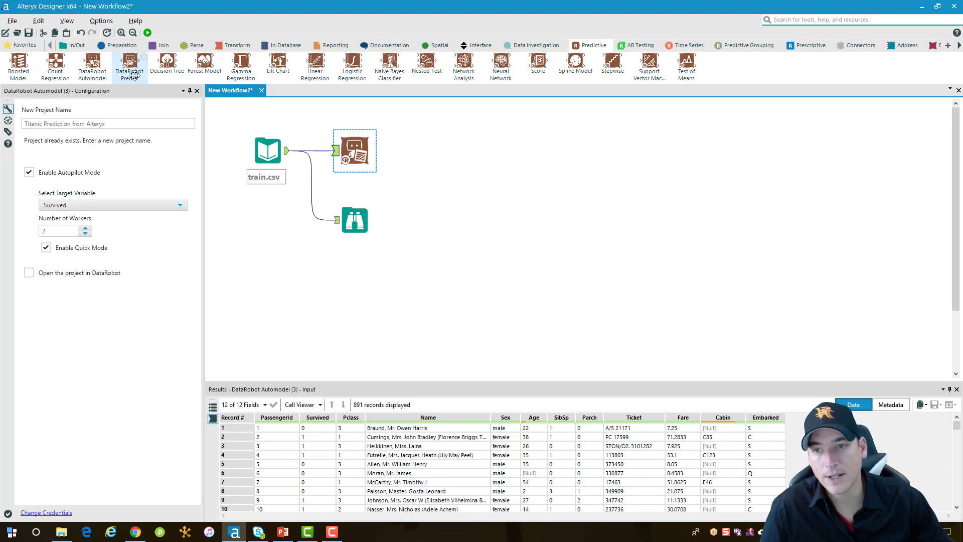
Put the train.csv, Automodel and Browse tools in a new container captioned 'DataRobot Train'
left_click_drag(232, 109, 438, 252)
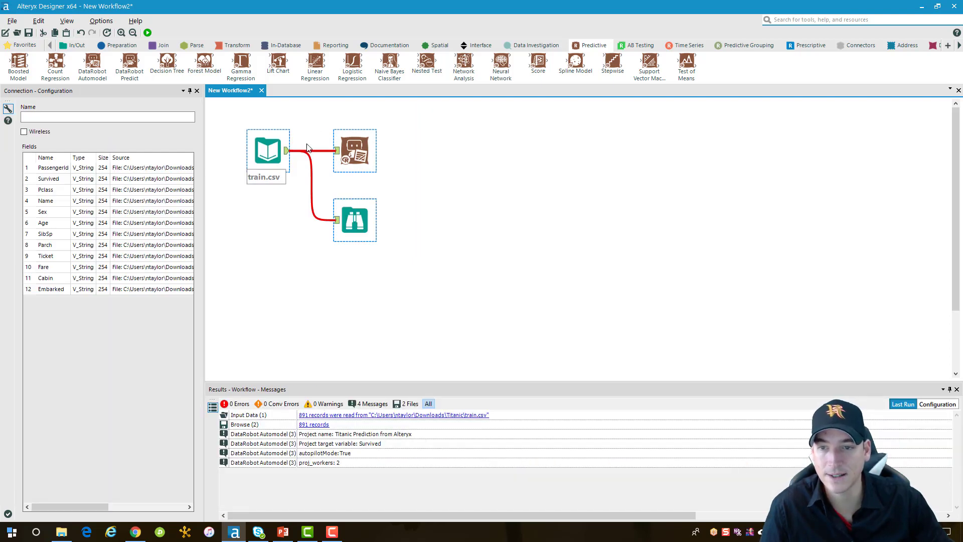
right_click(270, 152)
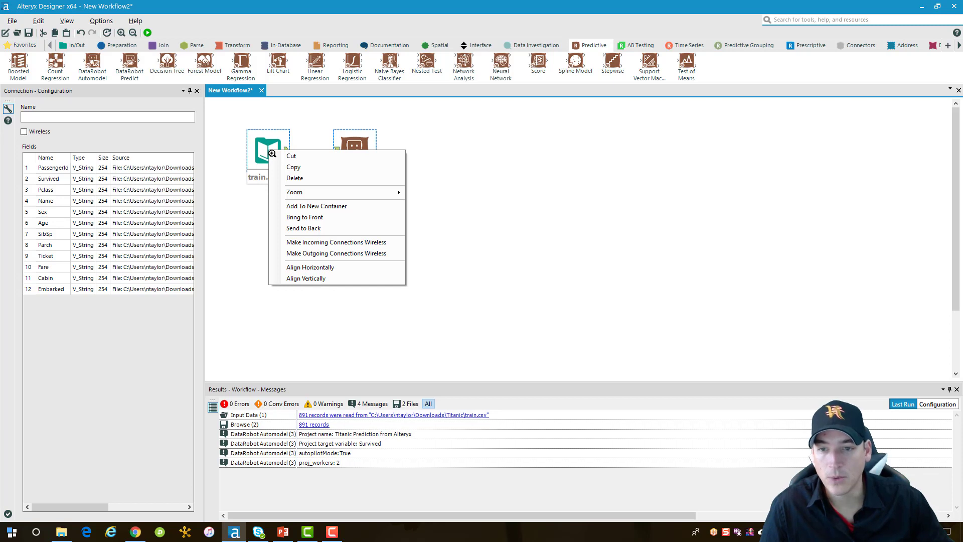
left_click(316, 206)
left_click(77, 116)
left_click_drag(77, 117, 20, 115)
type("D")
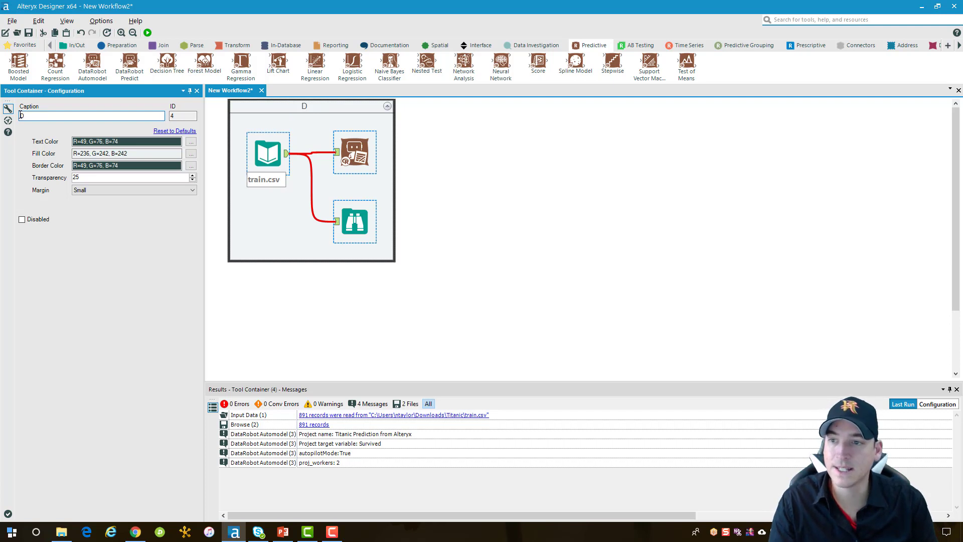
type("ataRobot Train")
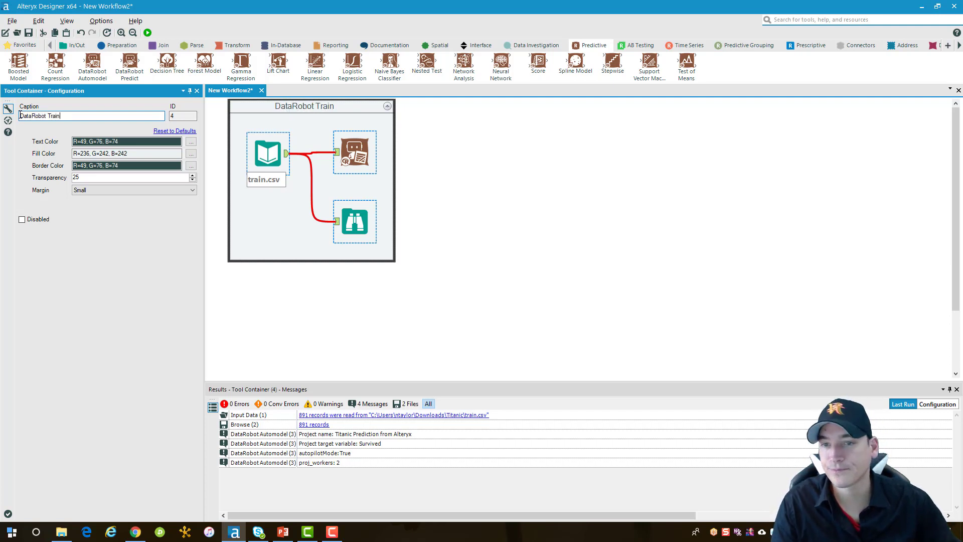
left_click(501, 186)
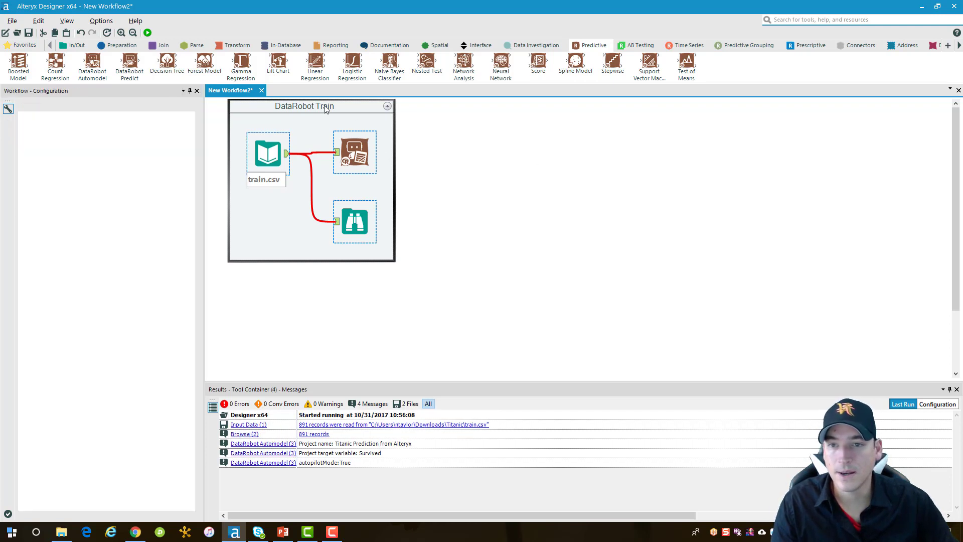
Disable the DataRobot Train container and collapse it
left_click_drag(323, 114, 333, 126)
left_click(22, 220)
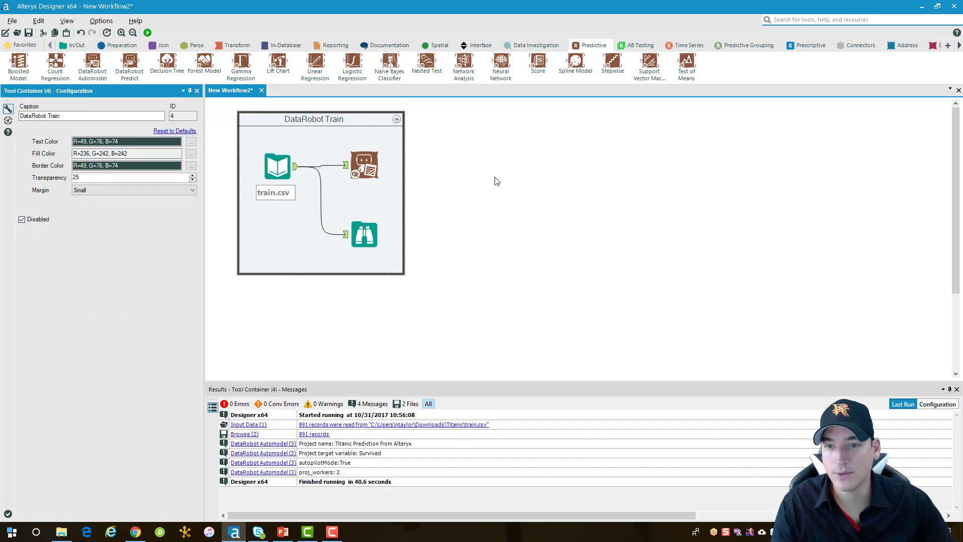
left_click(508, 177)
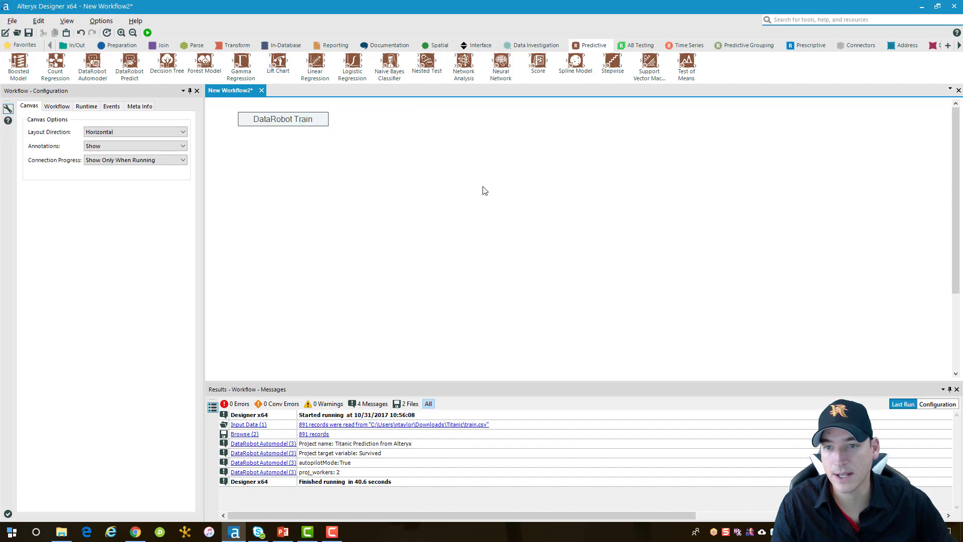
left_click(331, 118)
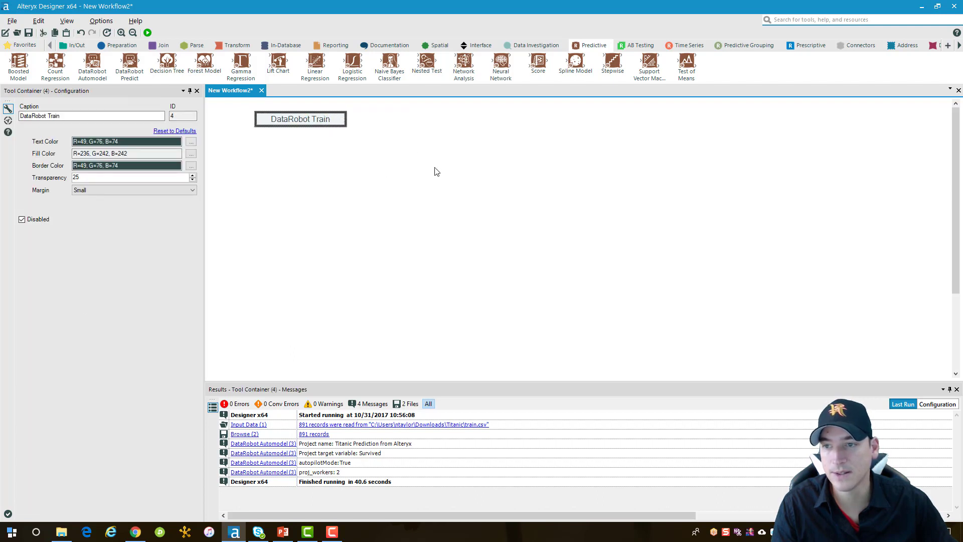
left_click(219, 181)
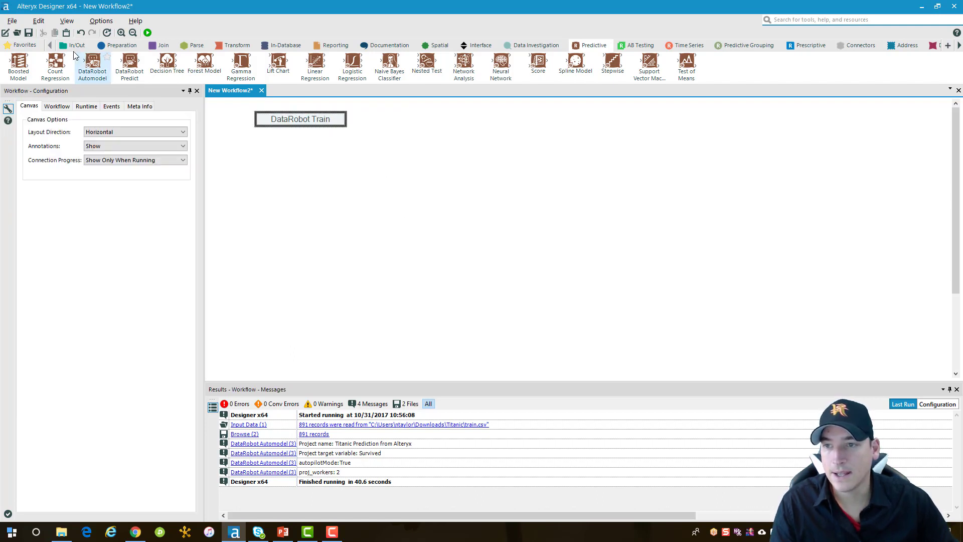
Add a new Input Data tool from Favorites that reads test.csv
left_click(14, 48)
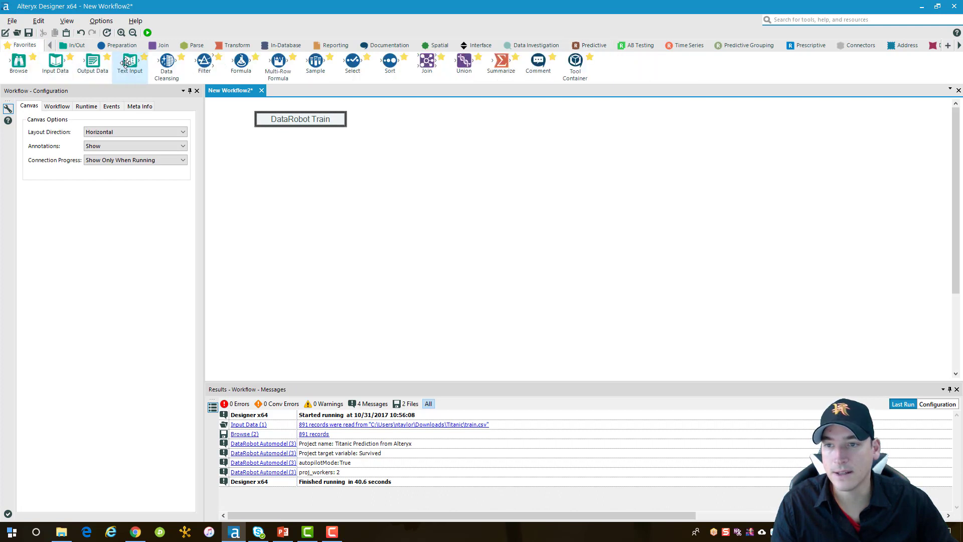
left_click_drag(55, 60, 267, 220)
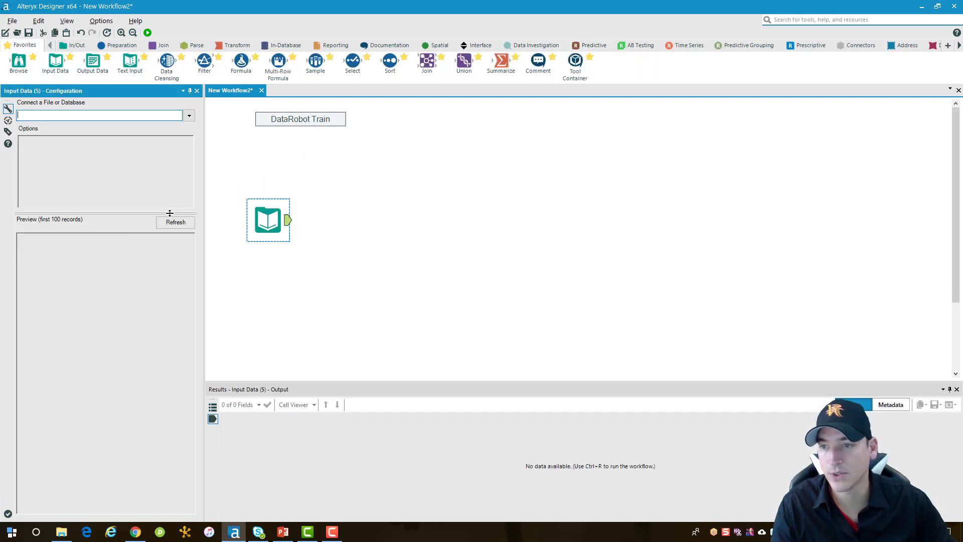
left_click(189, 116)
left_click(169, 131)
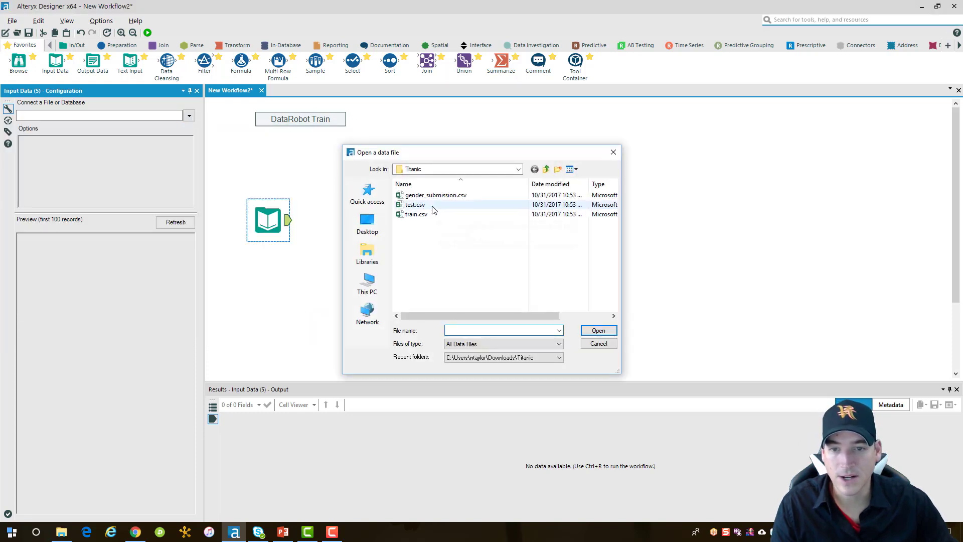
left_click(415, 204)
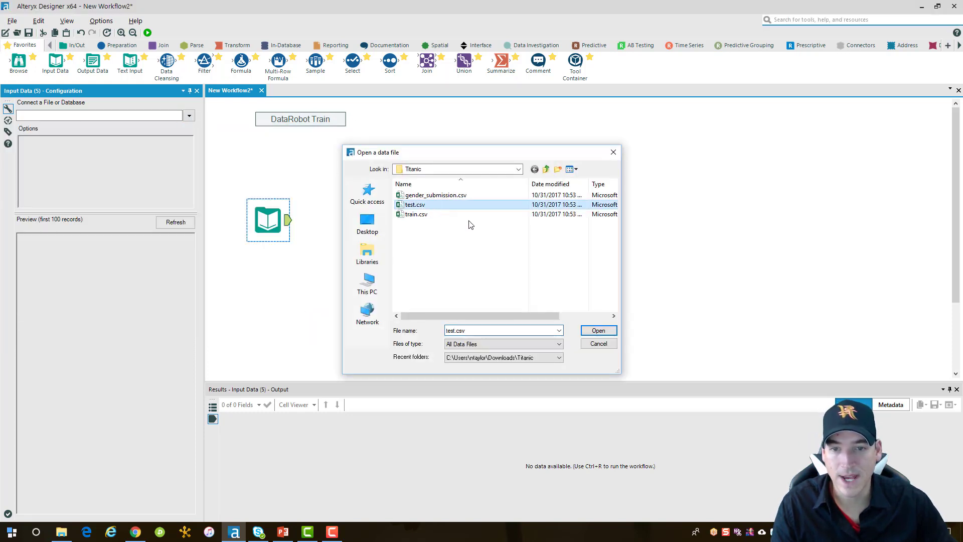
left_click(599, 331)
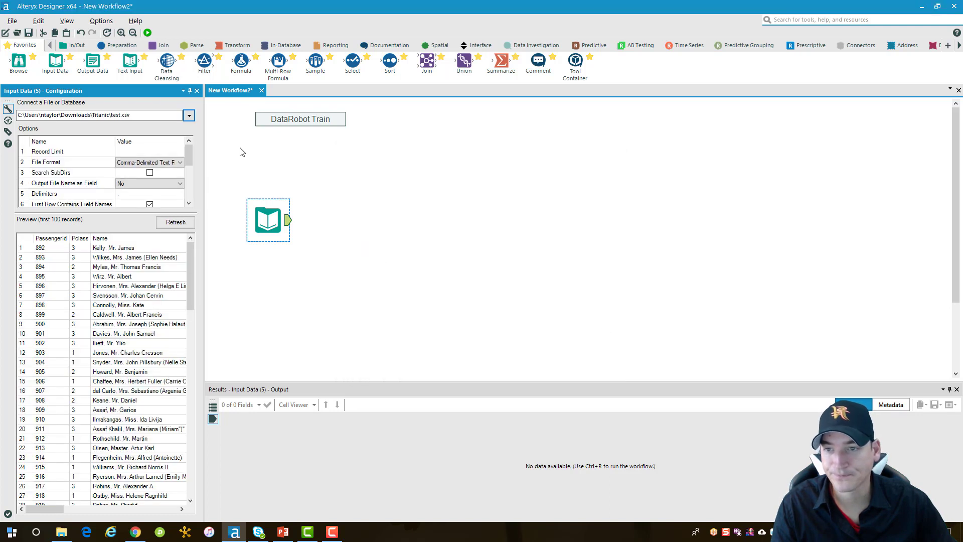
Attach a Browse tool to test.csv and run, showing 418 records across 11 fields
left_click_drag(18, 61, 346, 255)
left_click(147, 34)
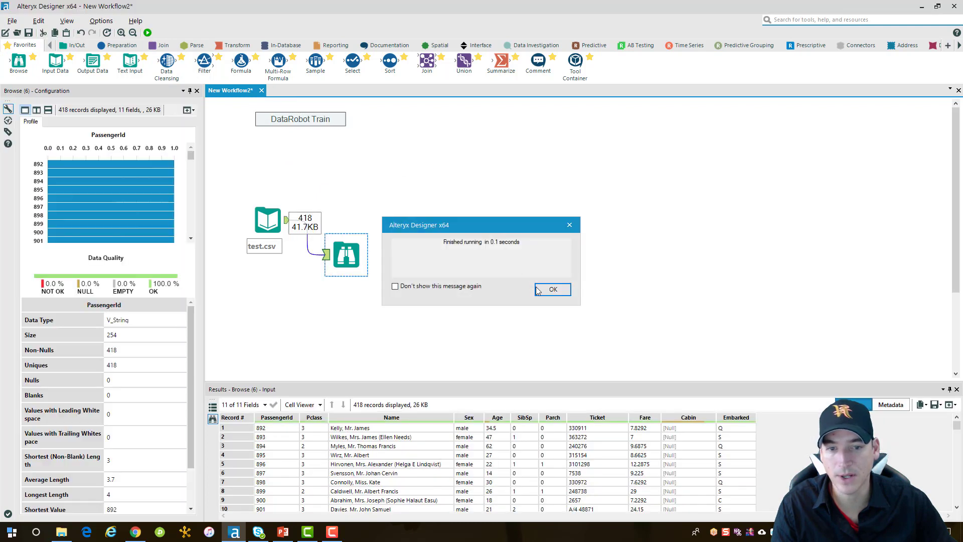
left_click(553, 290)
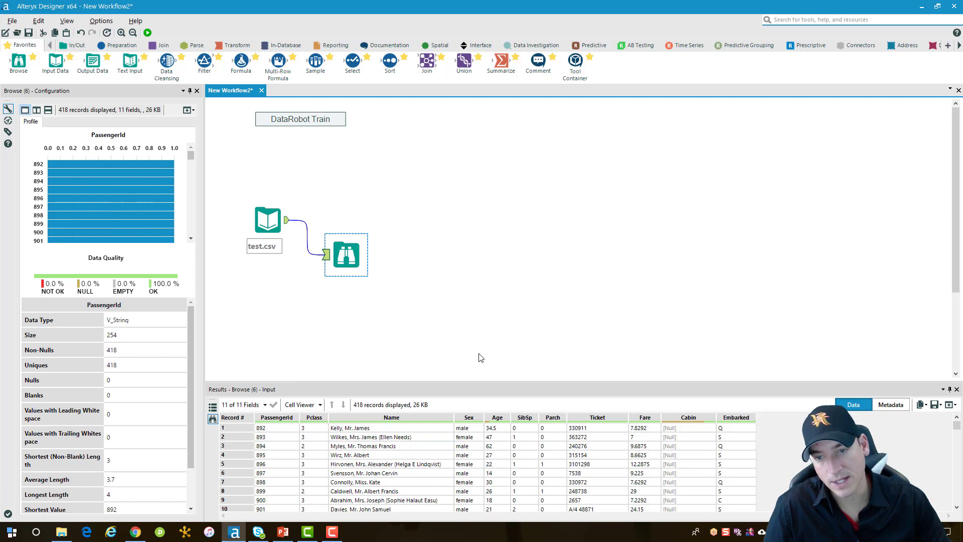
Add a DataRobot Predict tool after the test.csv input and connect it with the DataRobot credentials
left_click_drag(352, 254, 359, 293)
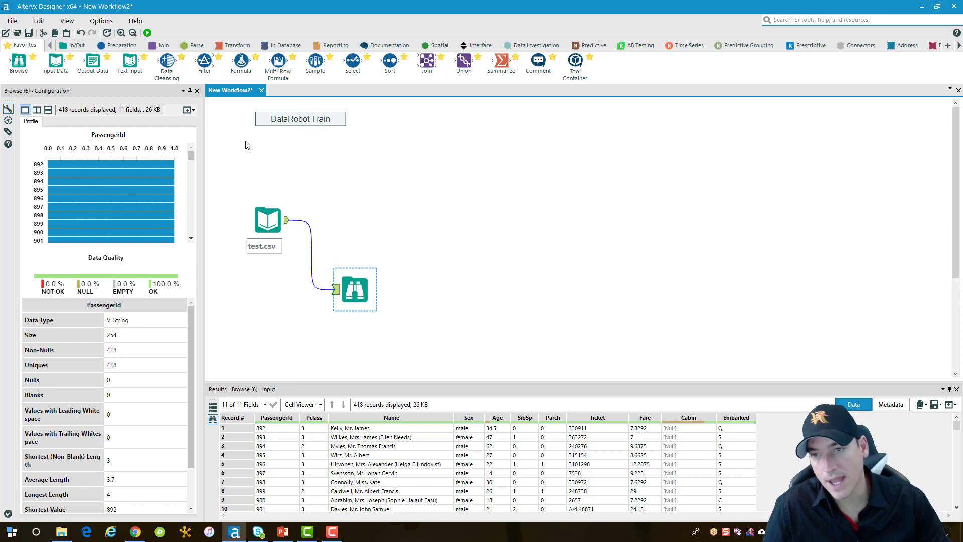
left_click(591, 45)
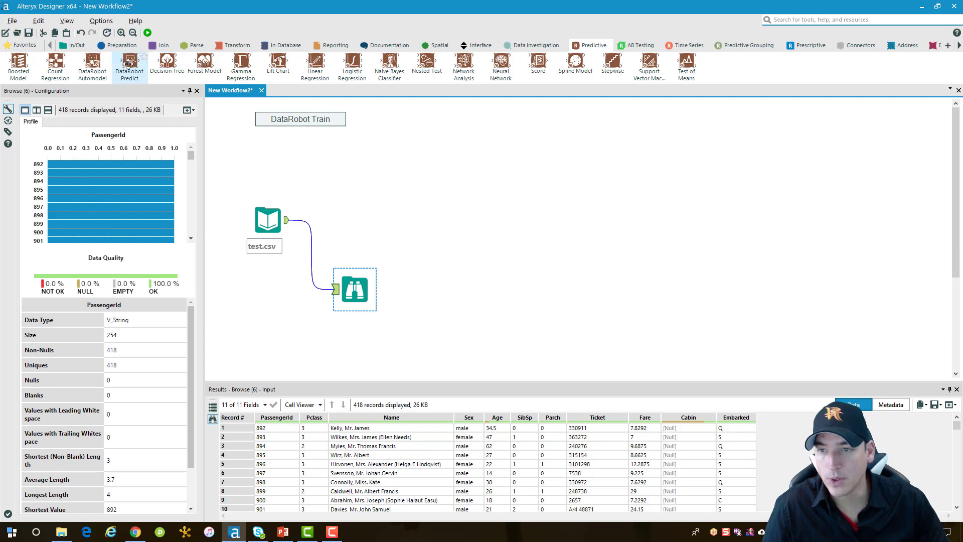
left_click_drag(130, 63, 359, 224)
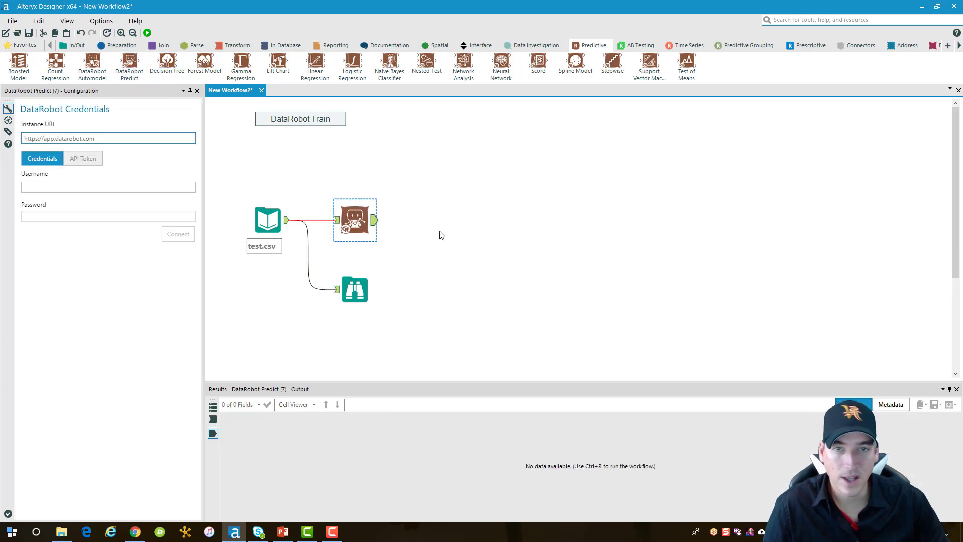
left_click(103, 186)
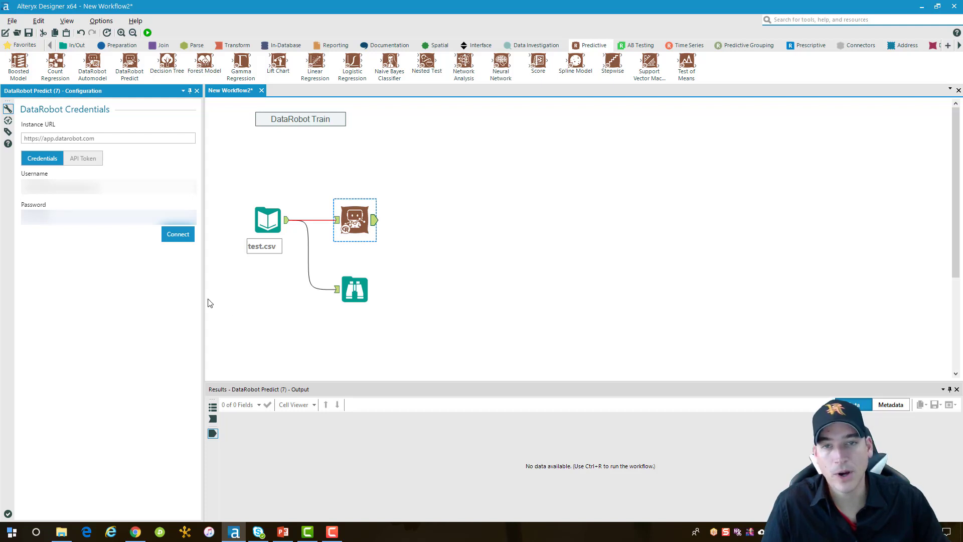
left_click(183, 238)
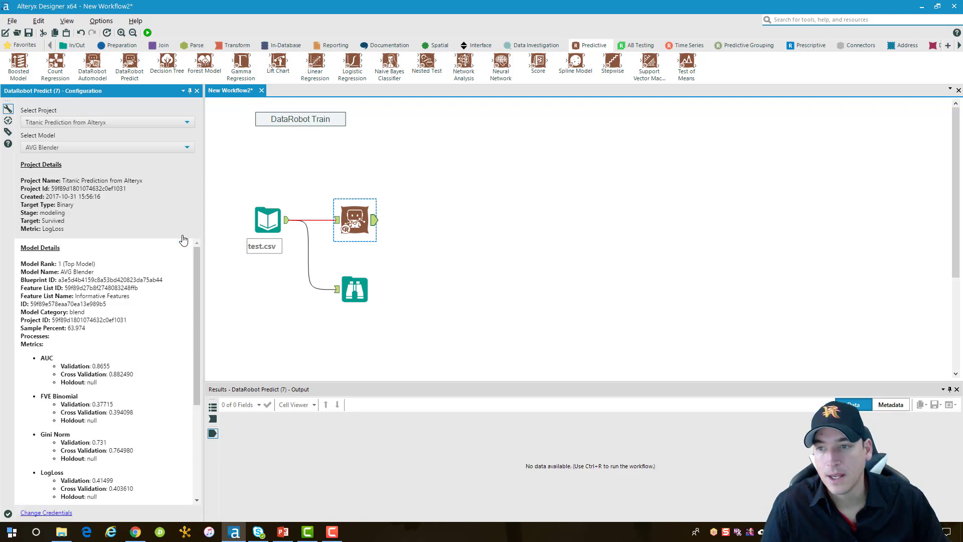
Select project Titanic Prediction from Alteryx and model AVG Blender for scoring
left_click(185, 124)
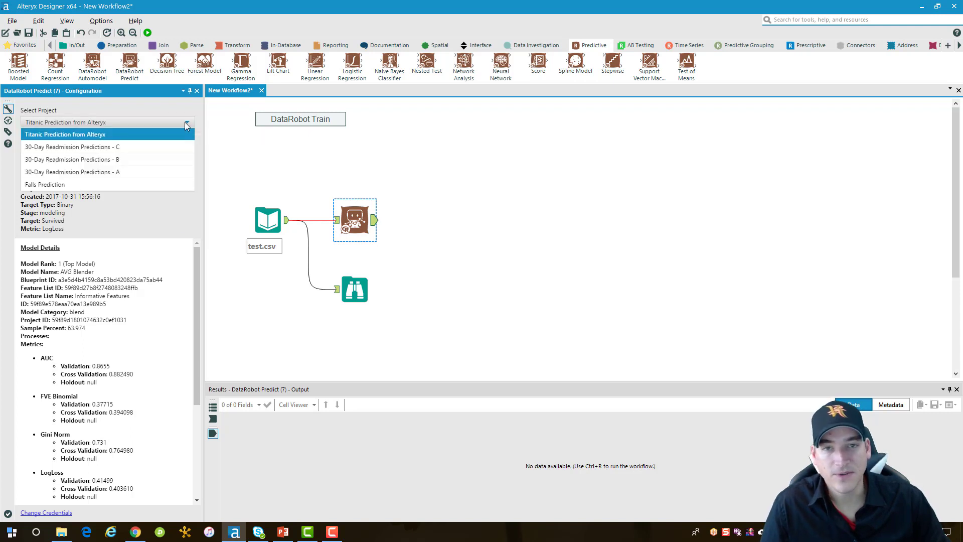
left_click(185, 122)
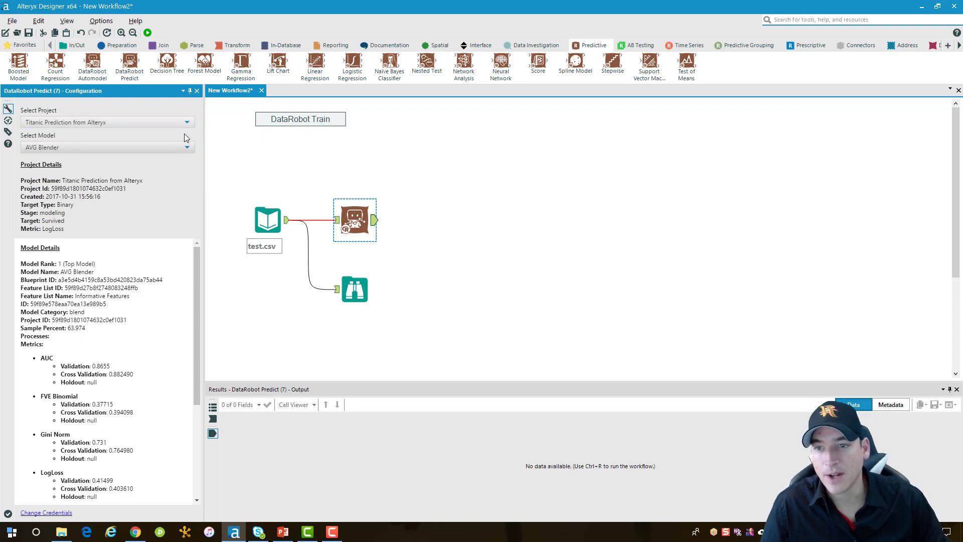
left_click(186, 123)
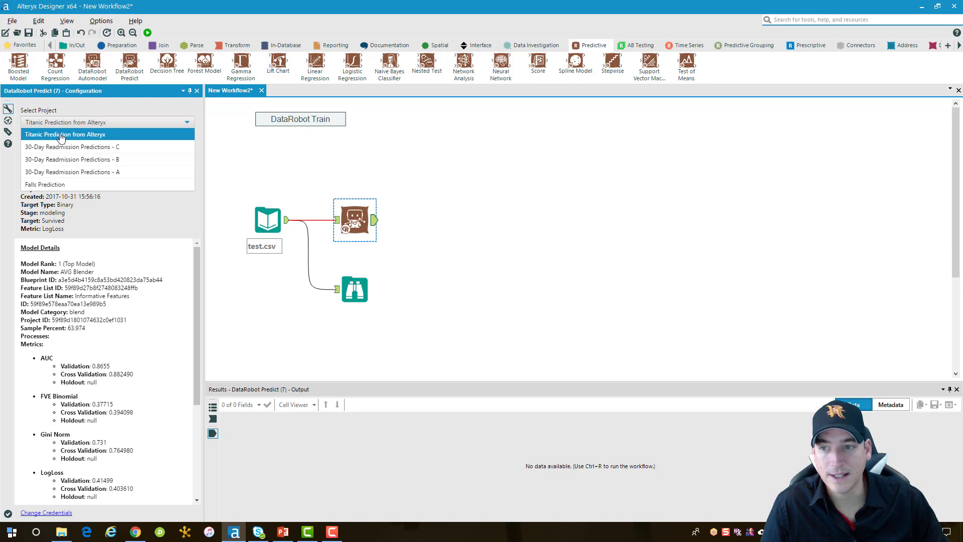
left_click(158, 138)
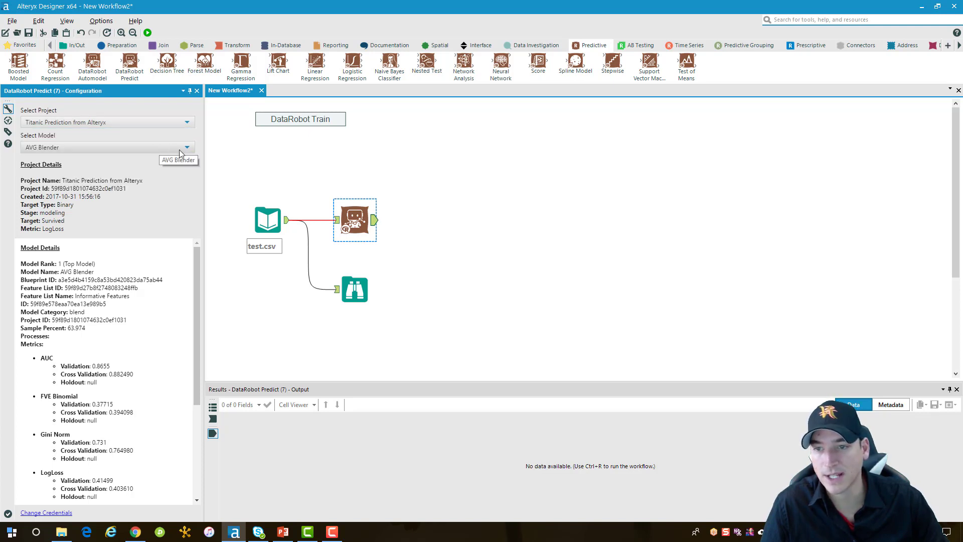
left_click(180, 149)
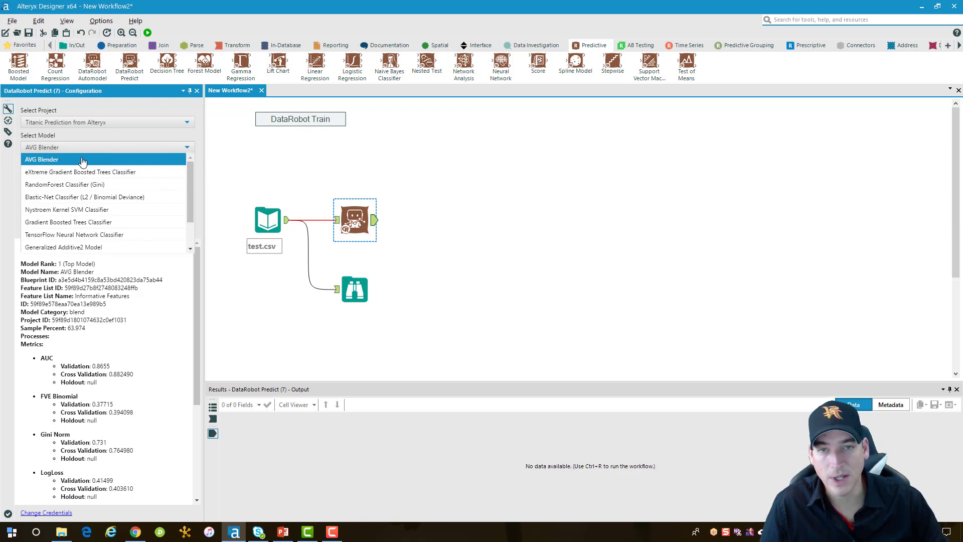
left_click(115, 161)
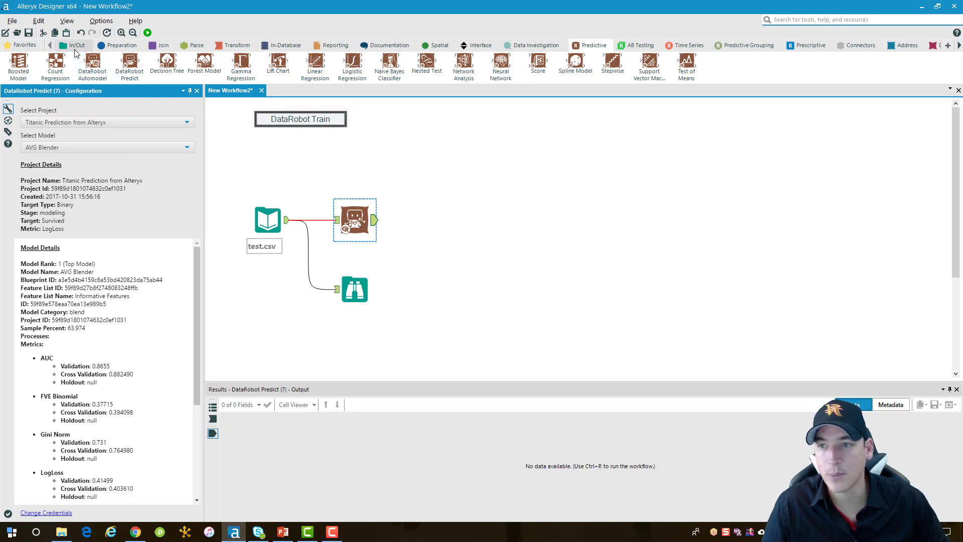
Attach a Browse tool from Favorites to the DataRobot Predict output and run the workflow
left_click(22, 44)
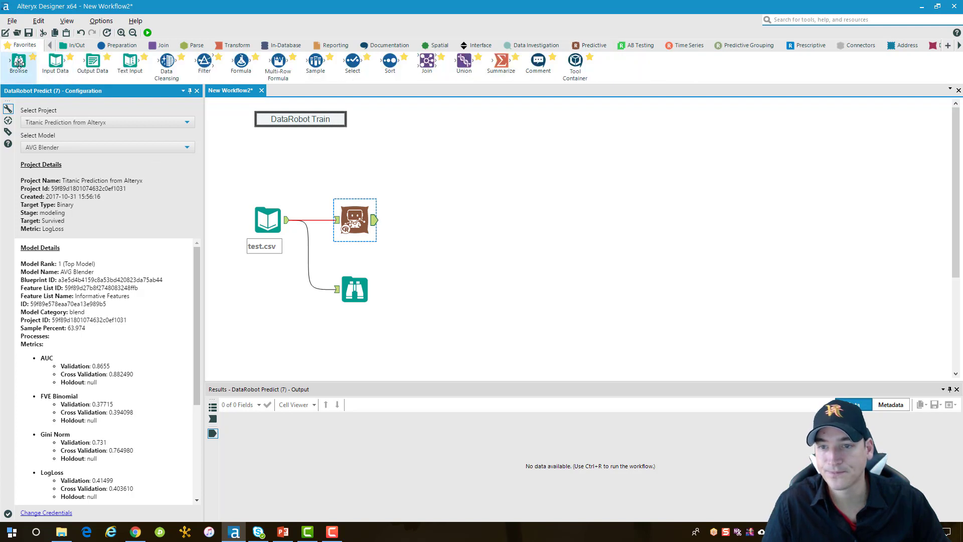
left_click_drag(19, 62, 433, 221)
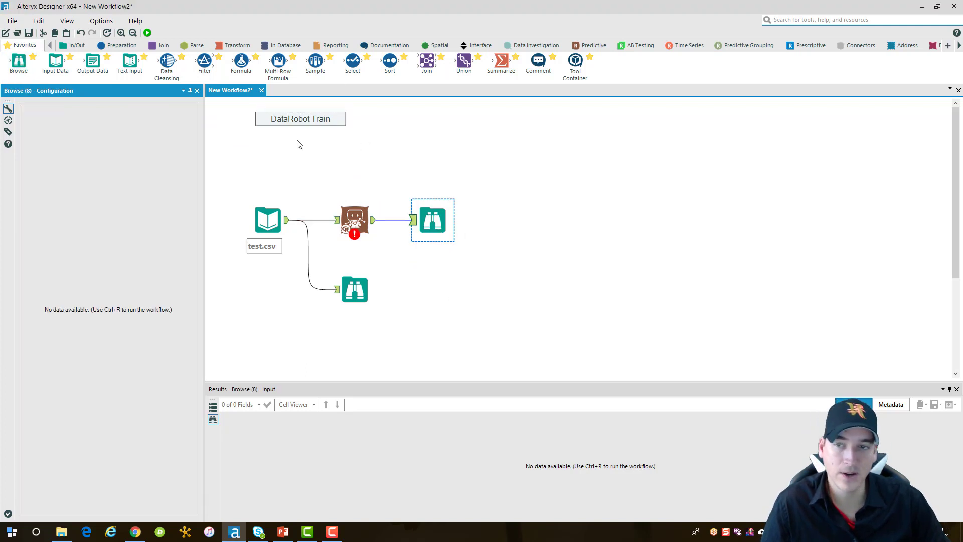
left_click(148, 33)
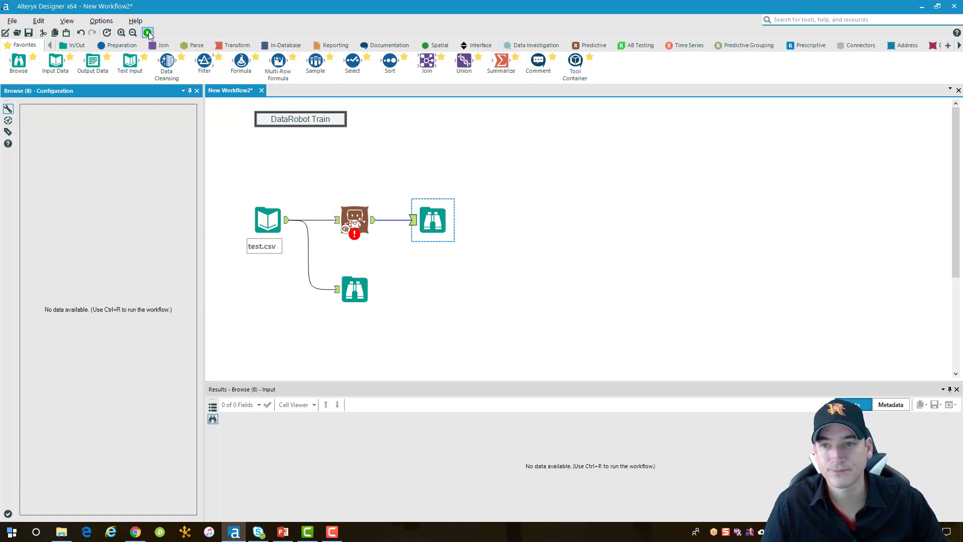
left_click(148, 34)
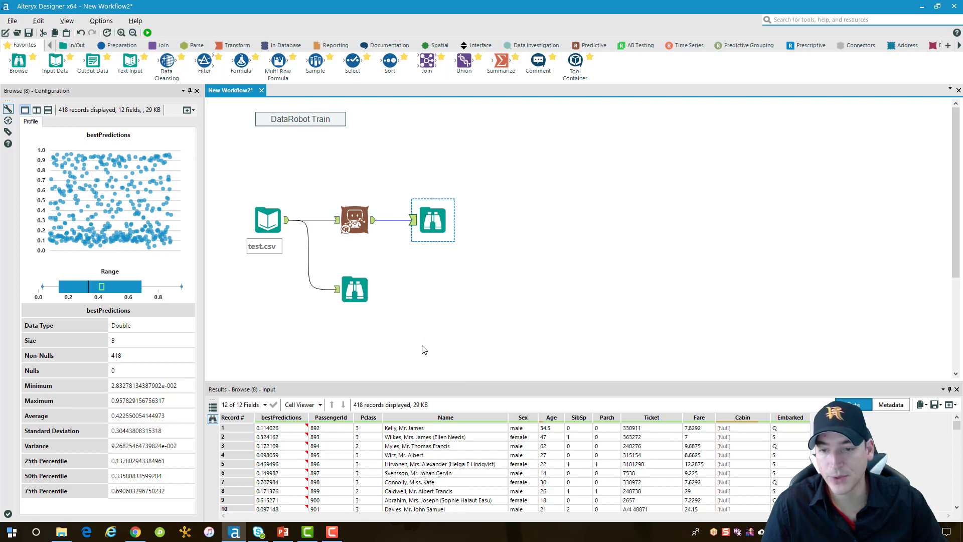
Review the 418 scored records with bestPredictions, then move the Browse tool lower
left_click(294, 424)
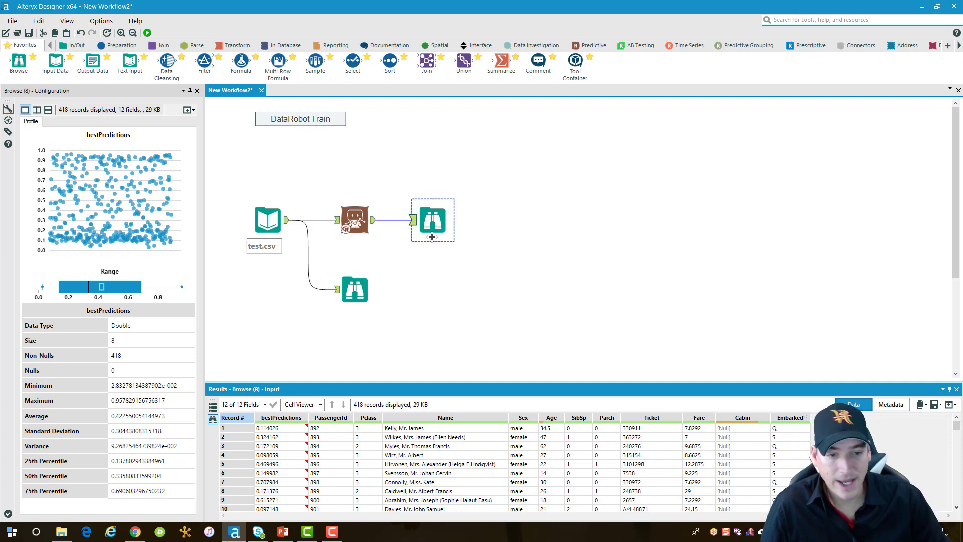
left_click_drag(443, 225, 443, 294)
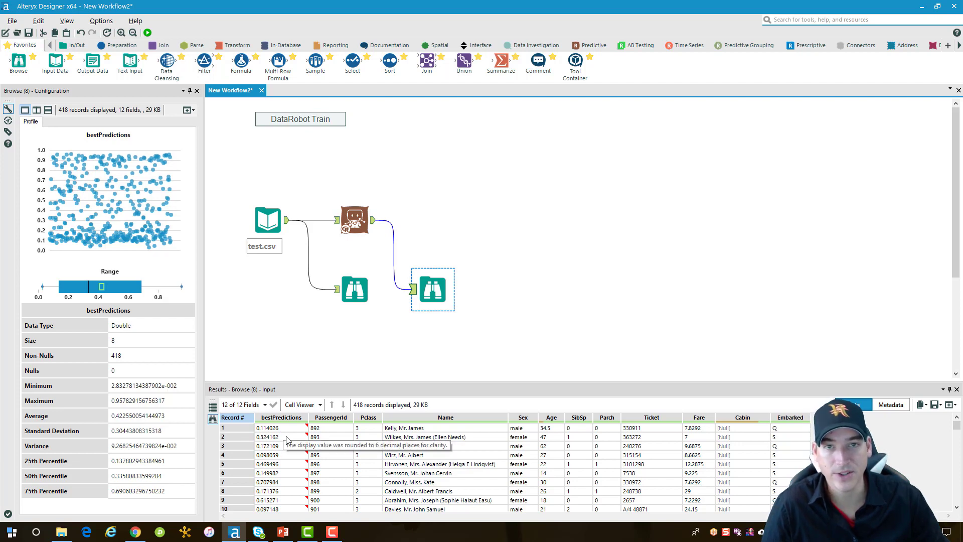
left_click(349, 327)
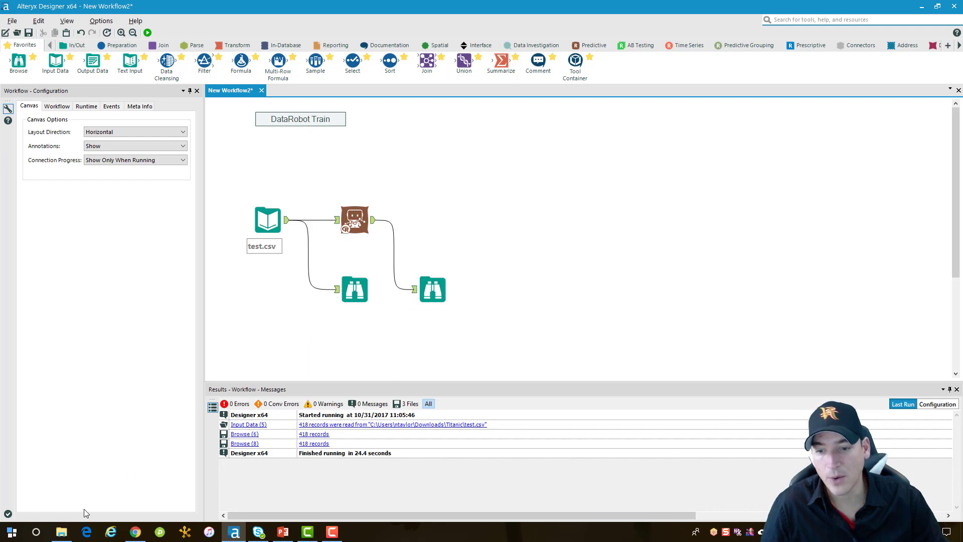
left_click(64, 532)
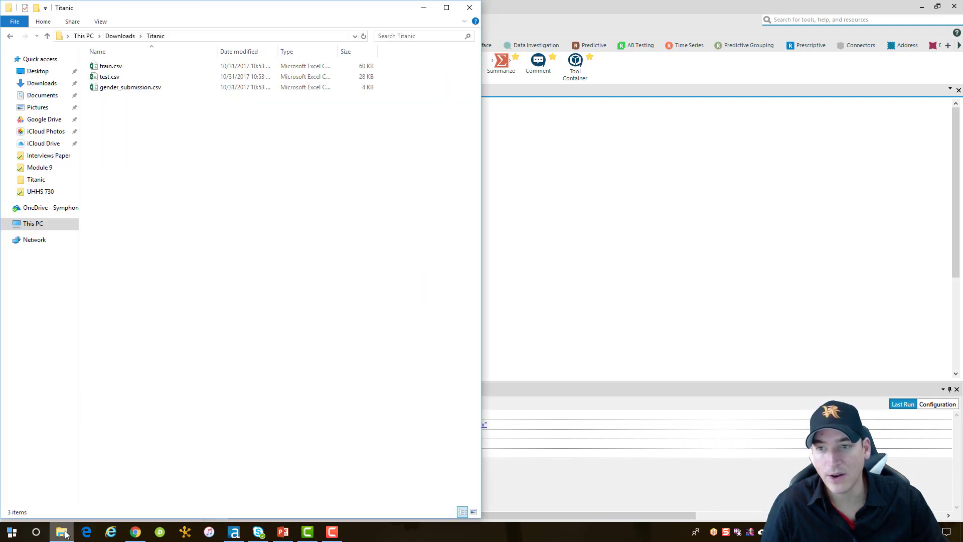
left_click(136, 88)
right_click(136, 87)
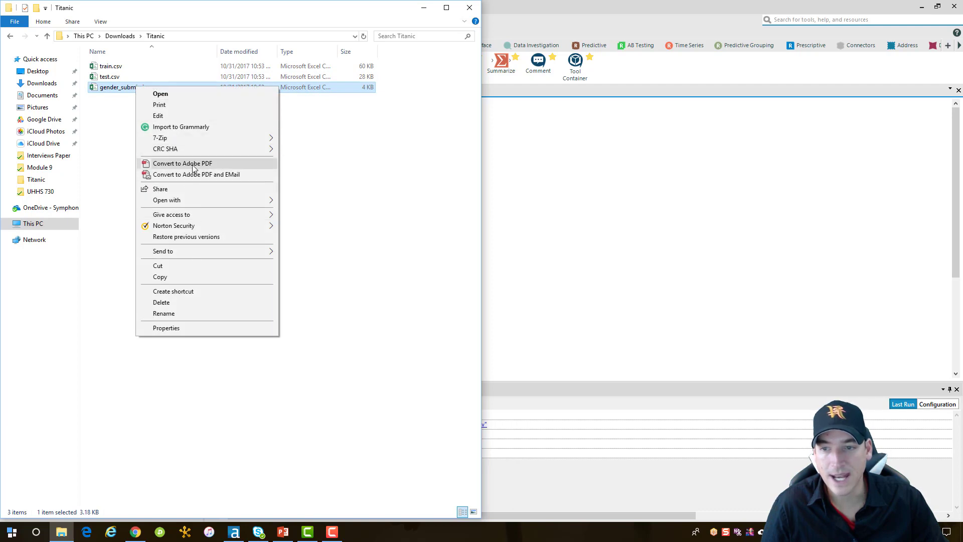
mouse_move(195, 197)
left_click(305, 212)
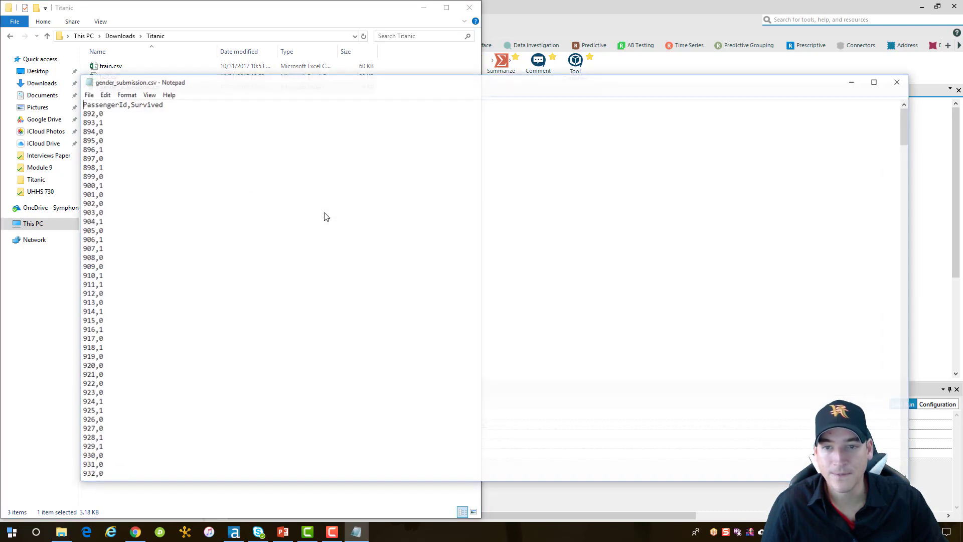
left_click_drag(348, 84, 362, 52)
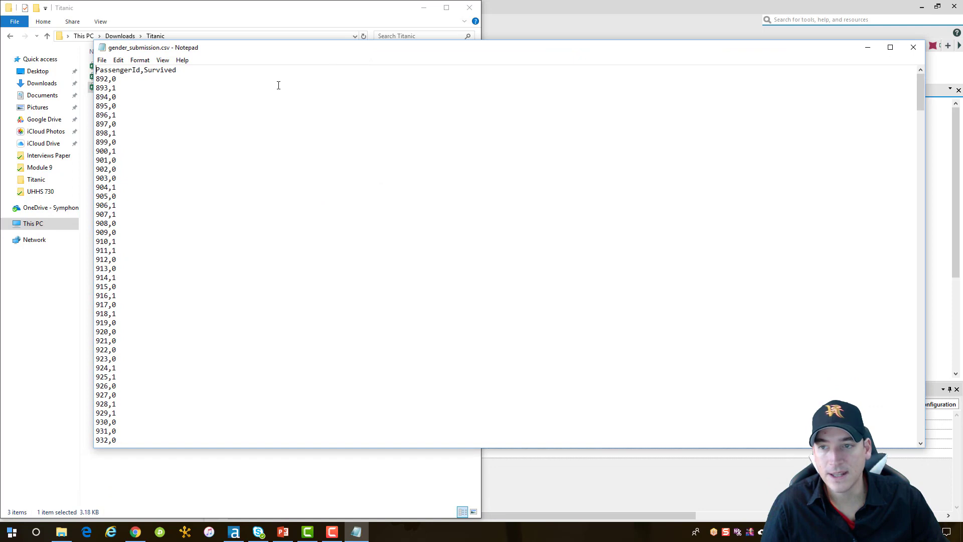
double_click(114, 72)
left_click(134, 71)
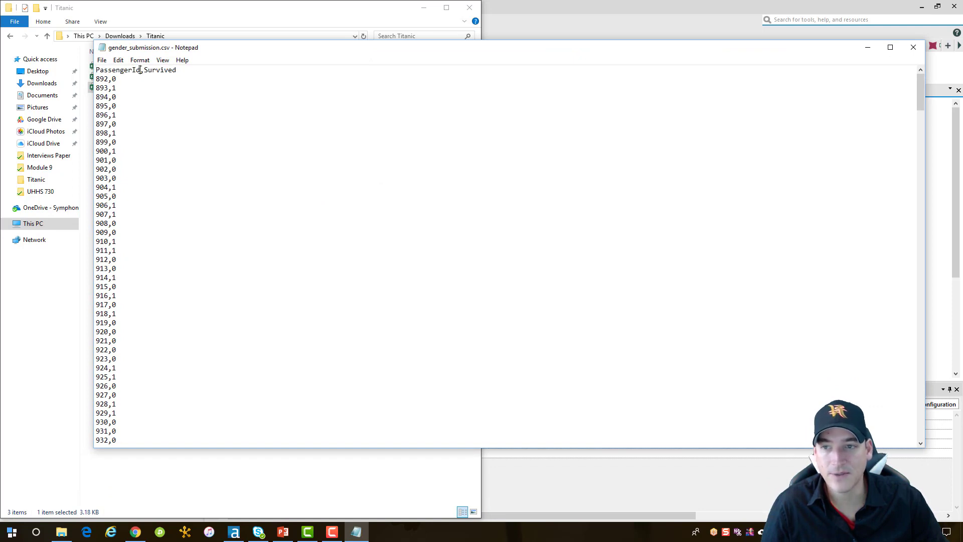
double_click(138, 70)
left_click(166, 69)
double_click(165, 69)
left_click(139, 81)
double_click(107, 79)
left_click(113, 79)
double_click(119, 81)
left_click(117, 77)
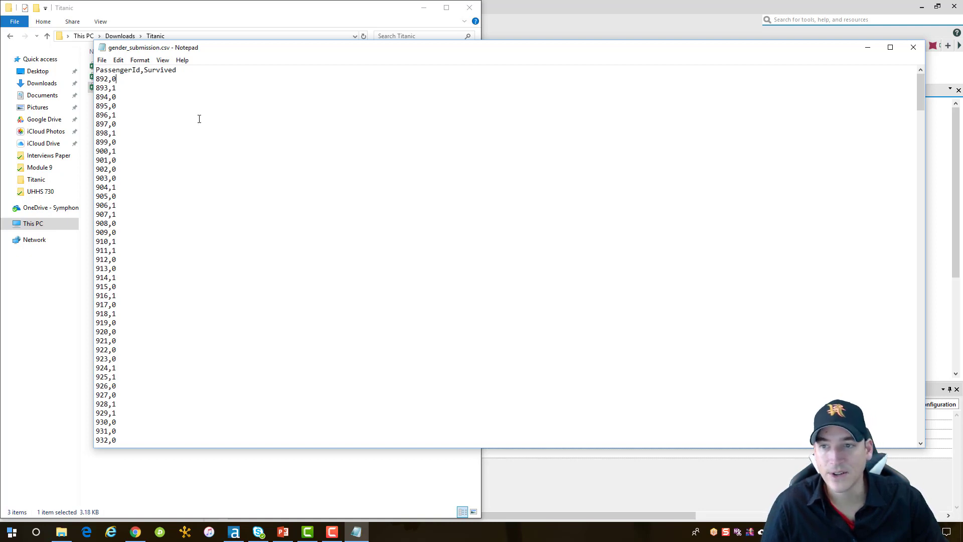
left_click(915, 50)
Add a Formula tool after the Predict output with a new column named Survived
left_click(609, 149)
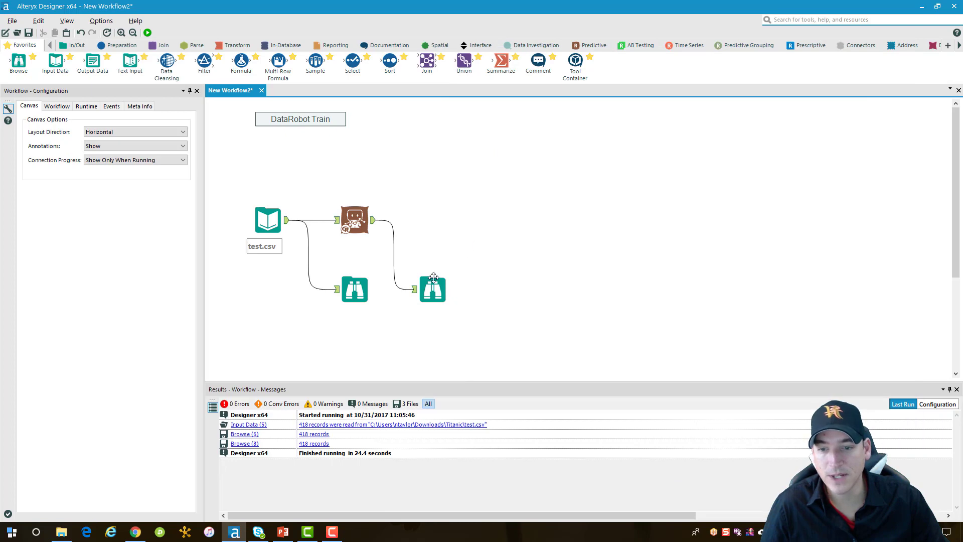
left_click(437, 300)
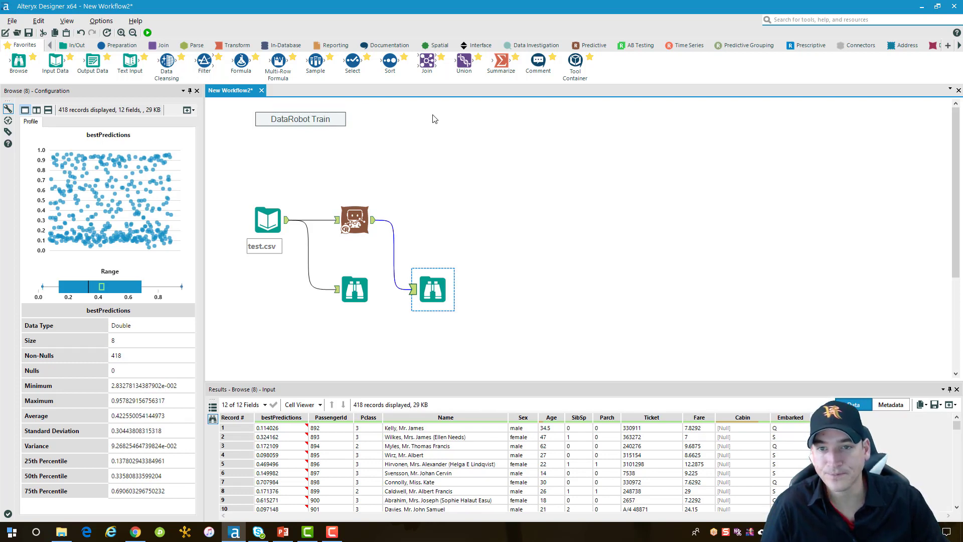
left_click_drag(241, 61, 432, 222)
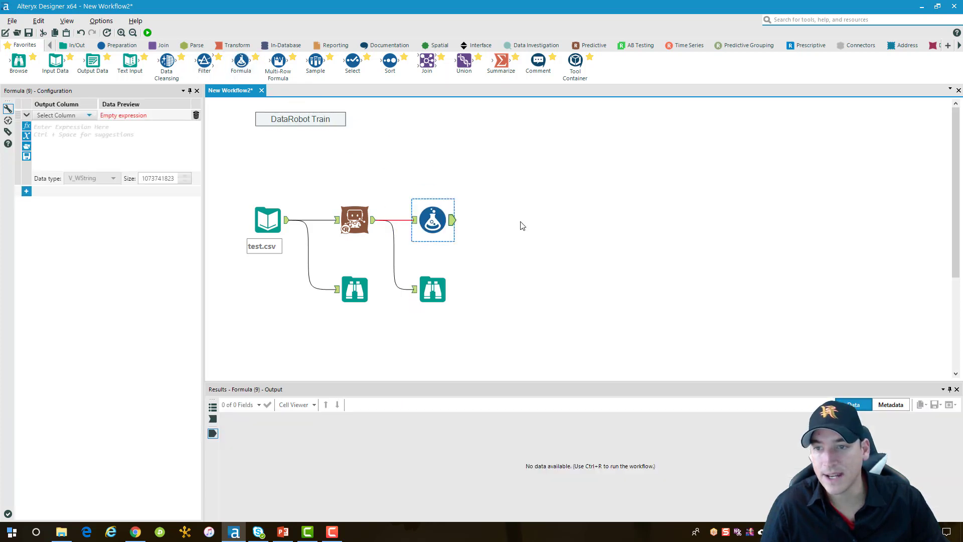
left_click(84, 120)
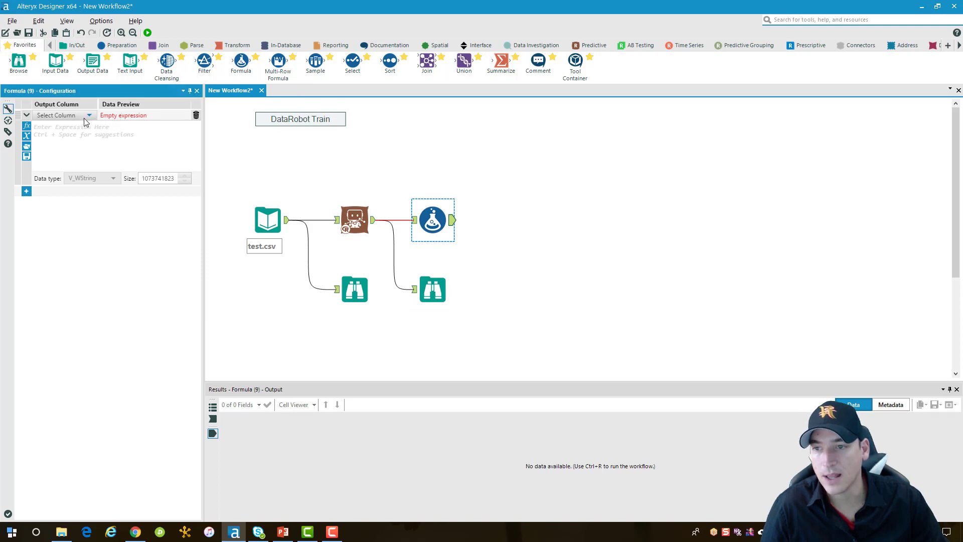
left_click(84, 118)
left_click(79, 117)
left_click(78, 117)
left_click(59, 126)
type("Survided")
key("BackSpace")
key("BackSpace")
key("BackSpace")
type("ved")
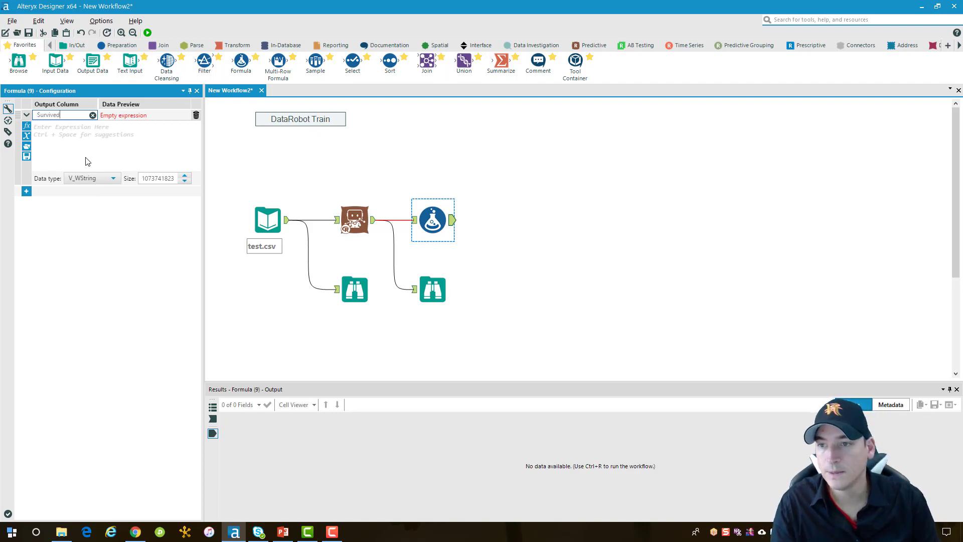
key("Tab")
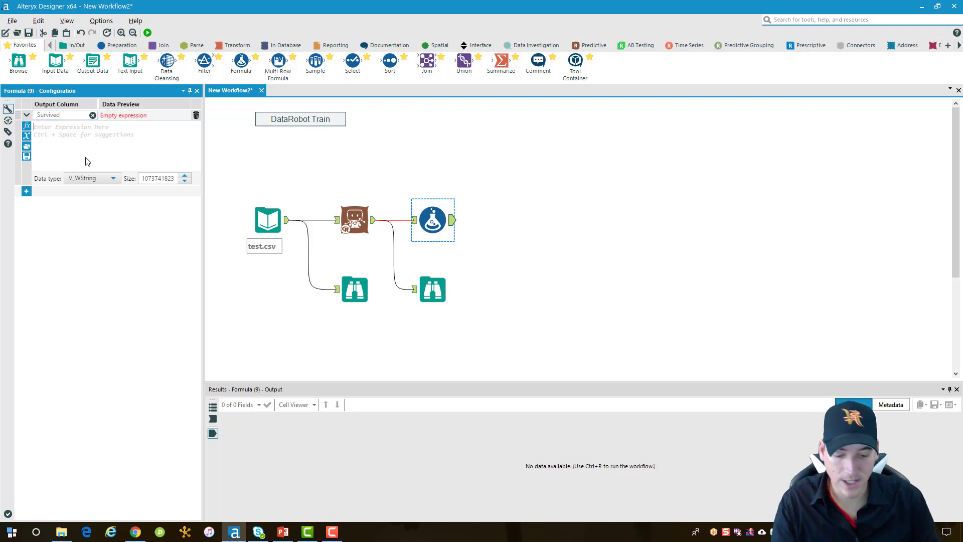
Set the Survived expression to IF [bestPredictions] >= .5 THEN 1 ELSE 0 ENDIF
type("if")
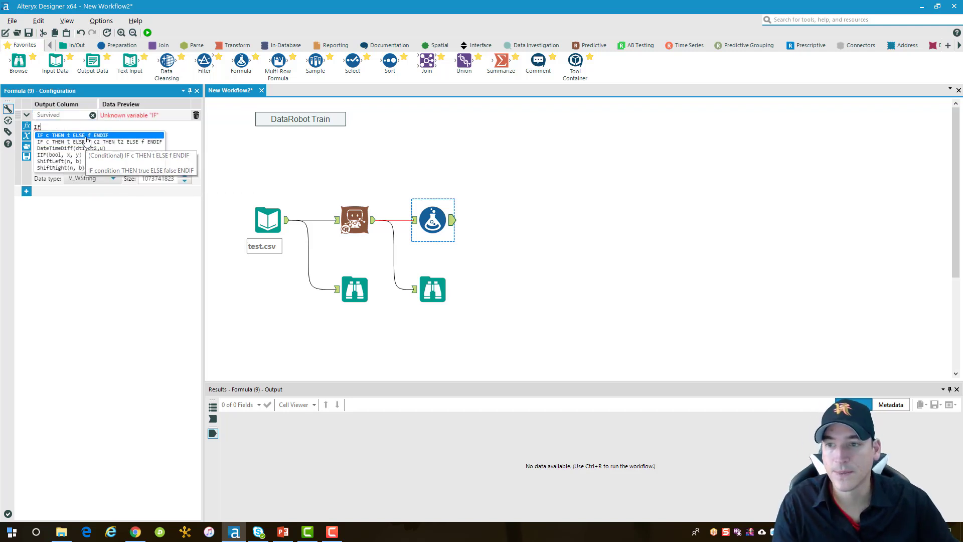
double_click(87, 142)
double_click(46, 127)
key("BackSpace")
type("[")
double_click(72, 144)
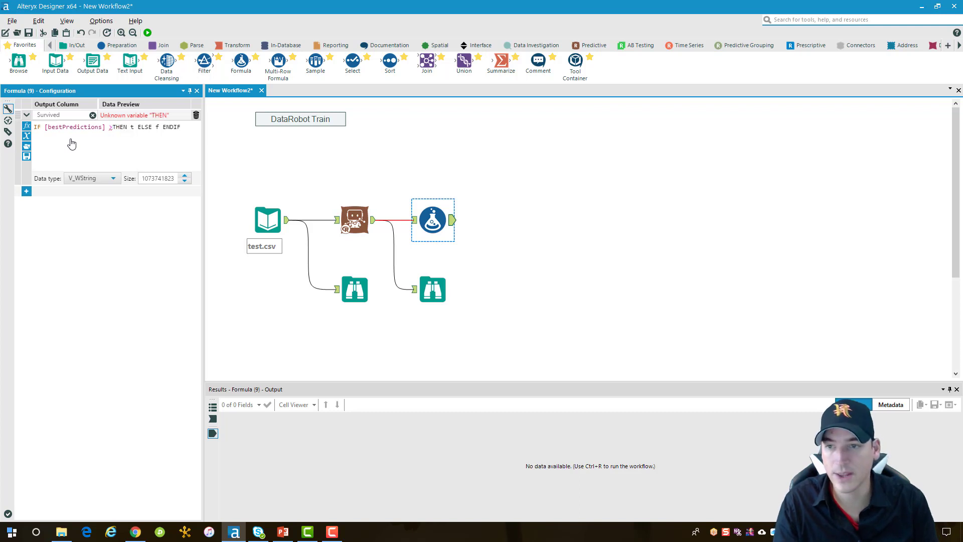
type(">= .5")
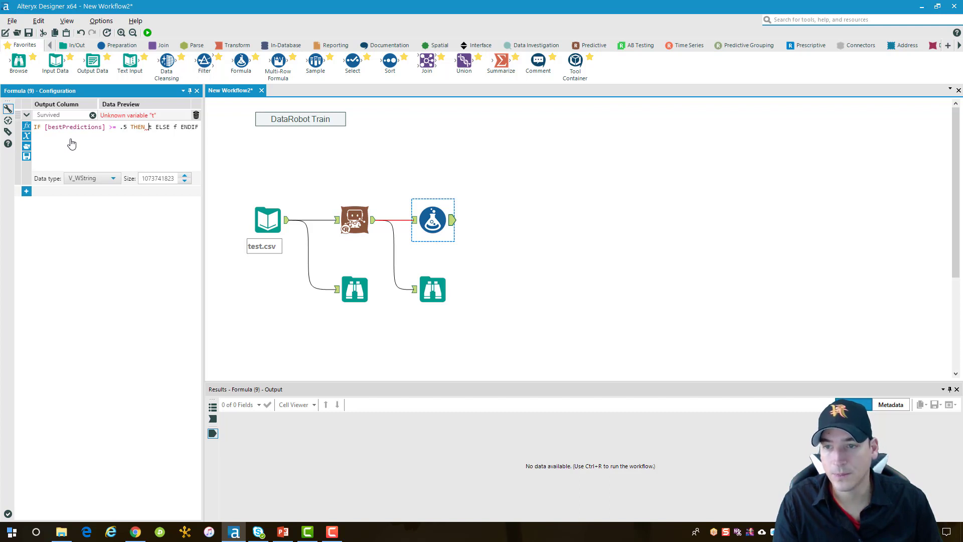
key("Delete")
type("1")
key("Right")
key("Delete")
type("0")
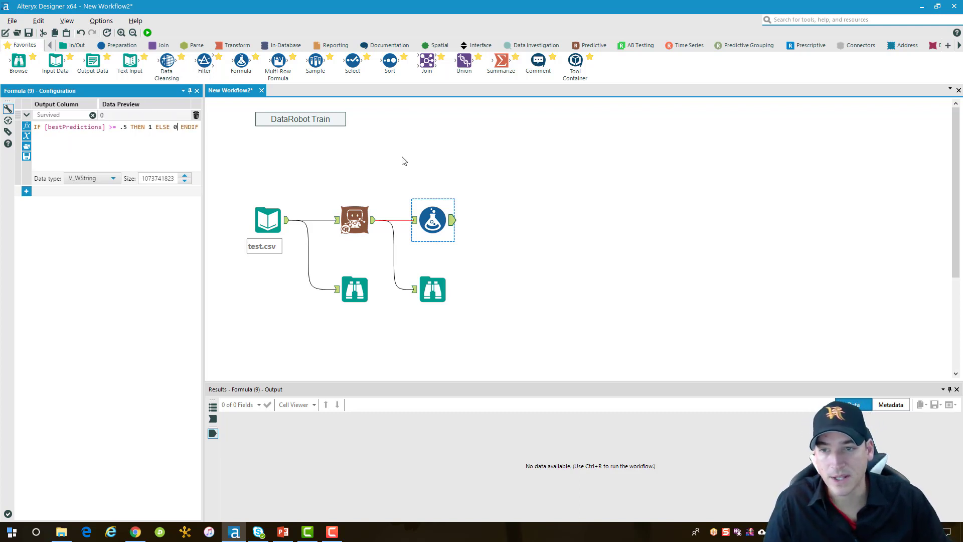
Add a Select tool after the Formula, then an Output Data tool after the Select
left_click(458, 156)
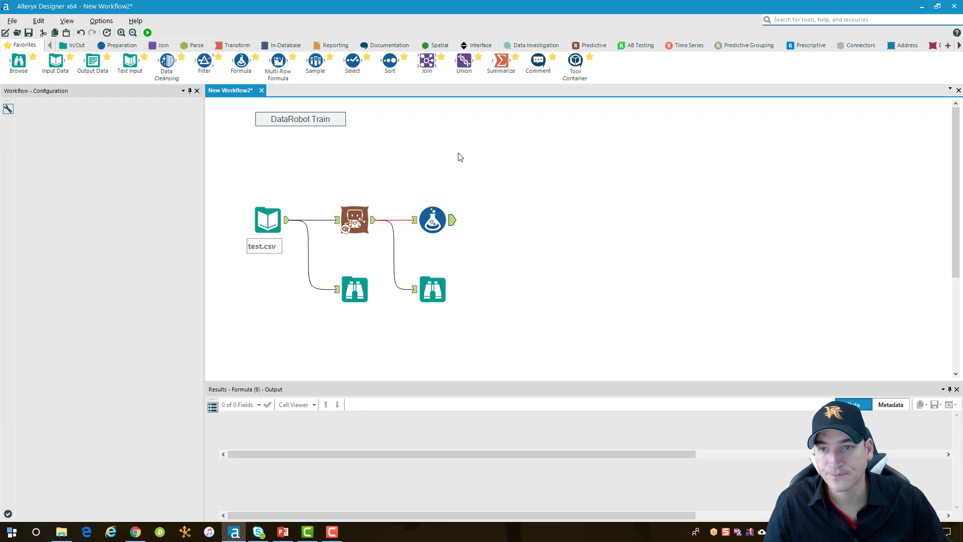
left_click_drag(352, 61, 509, 221)
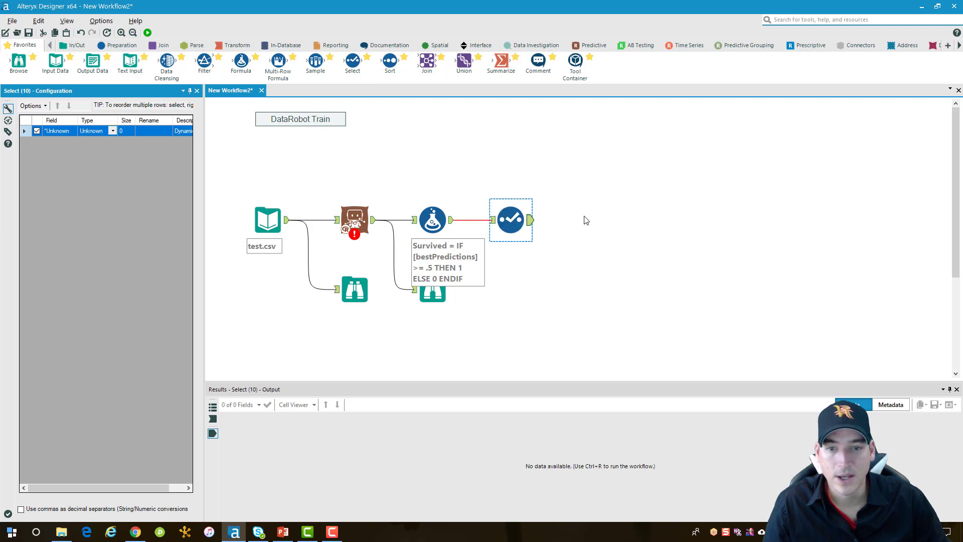
left_click_drag(441, 293, 441, 309)
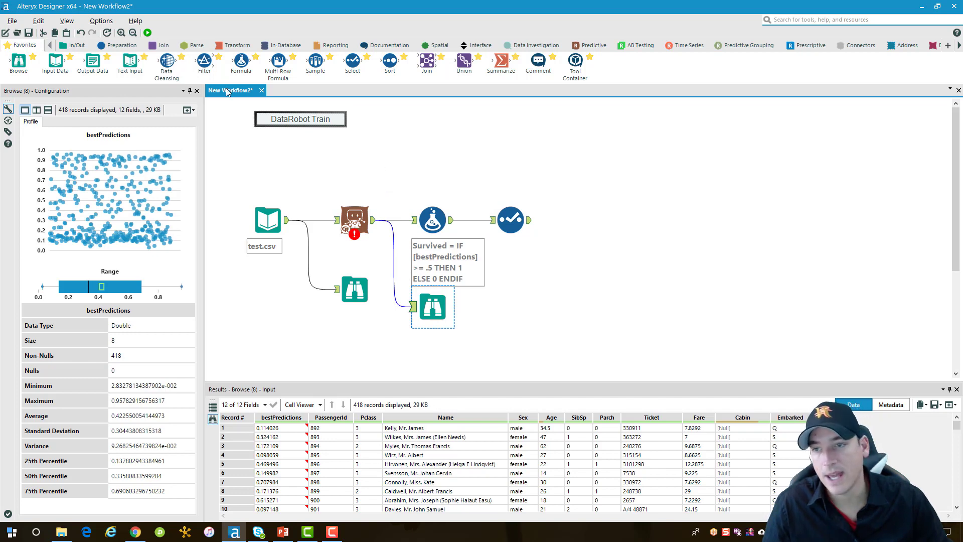
left_click_drag(129, 61, 589, 221)
Set Output Data to write comma-delimited datarobot_predictions.csv into the Titanic folder
left_click(189, 117)
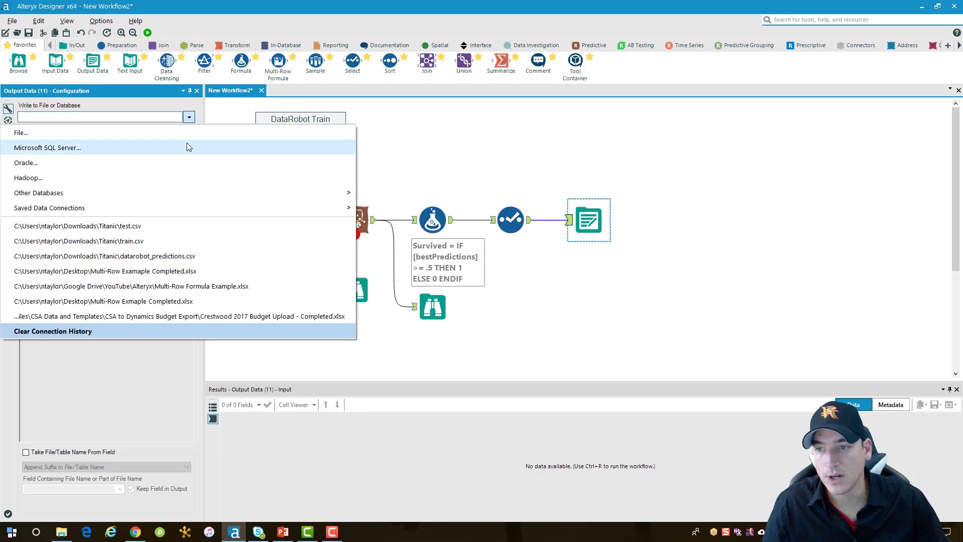
left_click(183, 134)
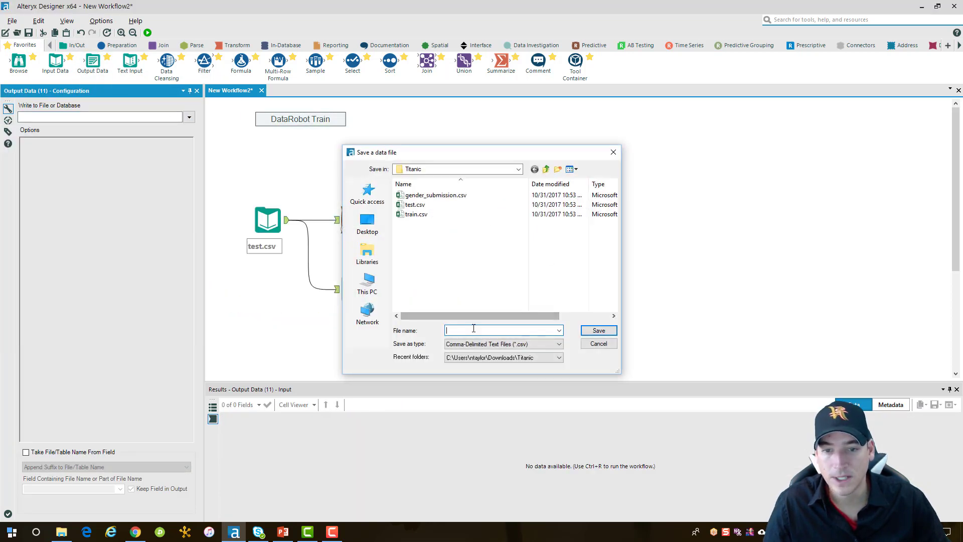
type("datarobot_predictions")
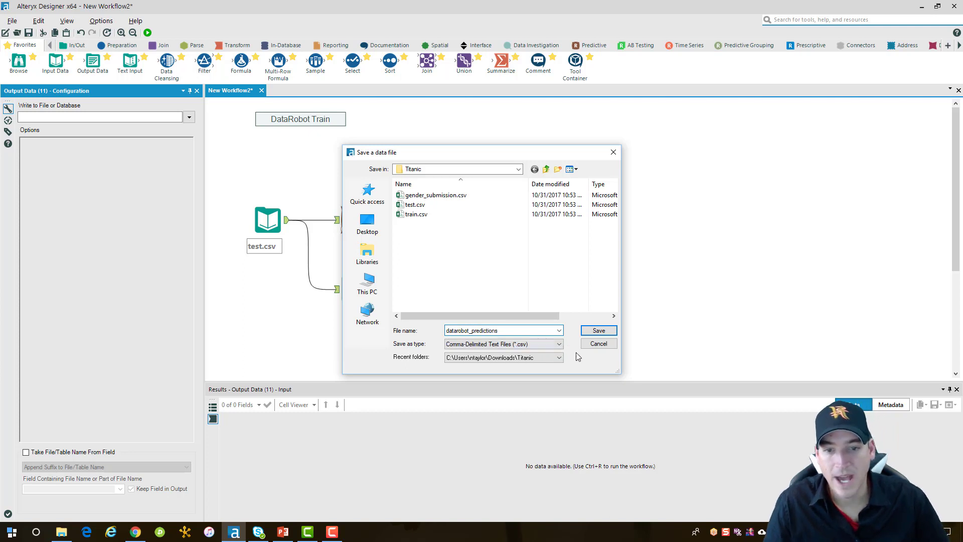
left_click(592, 331)
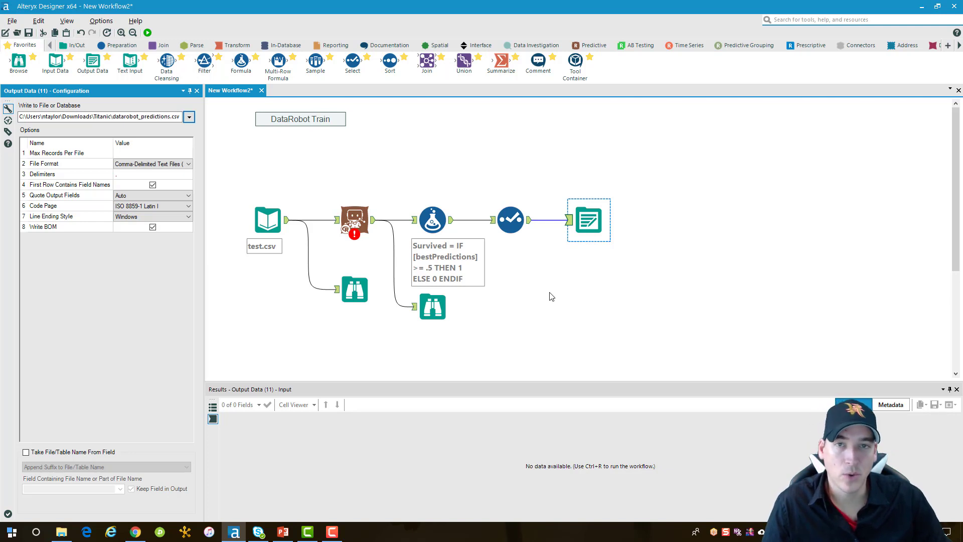
Run the workflow and inspect the Select tool's 418 records, checking bestPredictions values
left_click(147, 32)
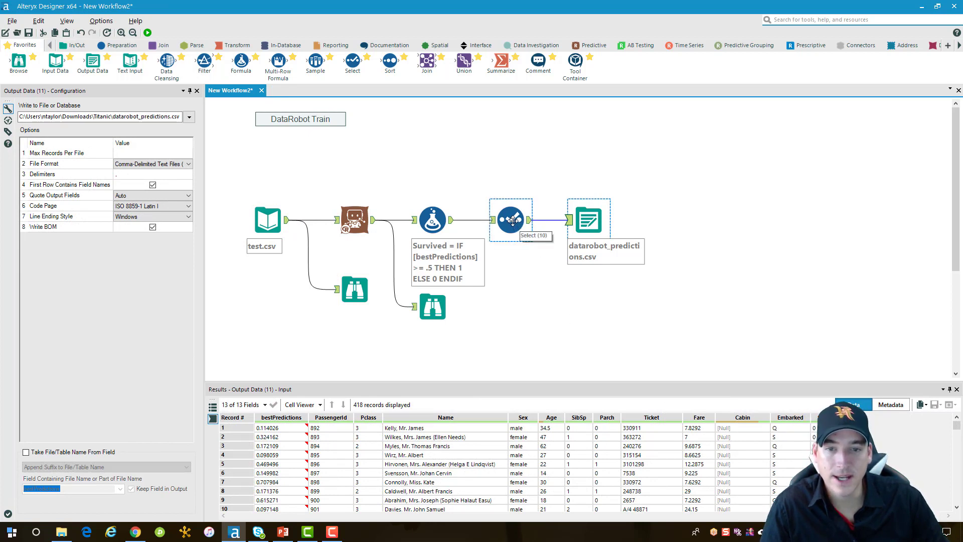
left_click(512, 221)
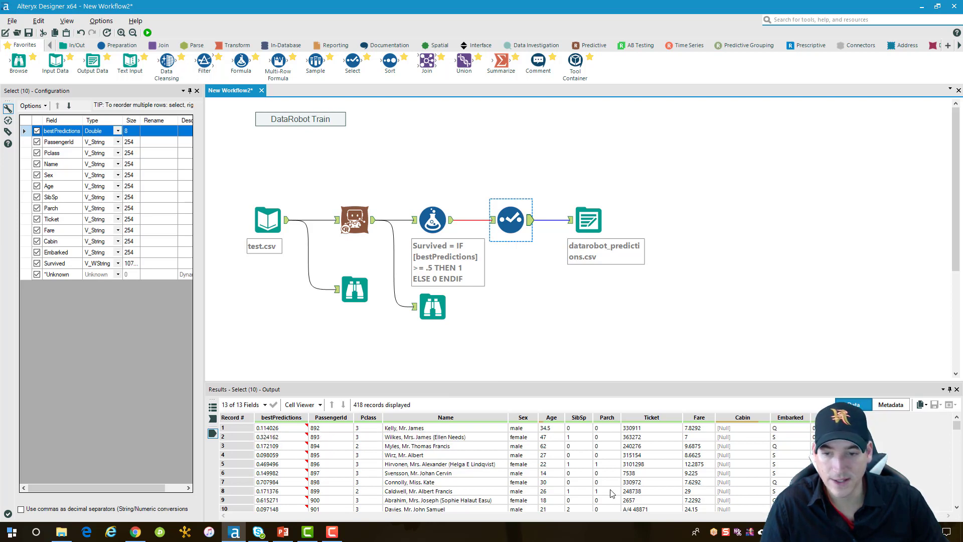
left_click(239, 482)
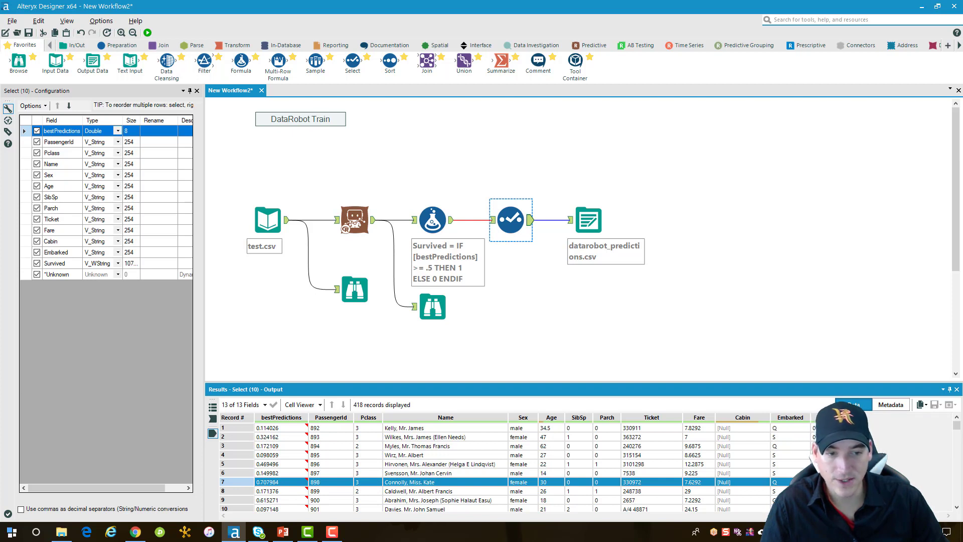
left_click(299, 431)
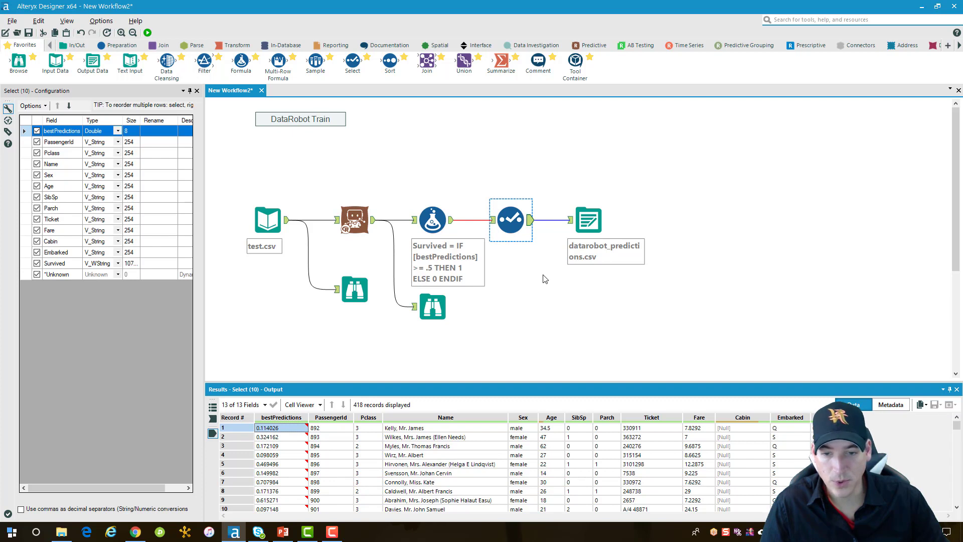
Deselect bestPredictions and Pclass through Embarked in the Select tool, keeping PassengerId and Survived
left_click(517, 225)
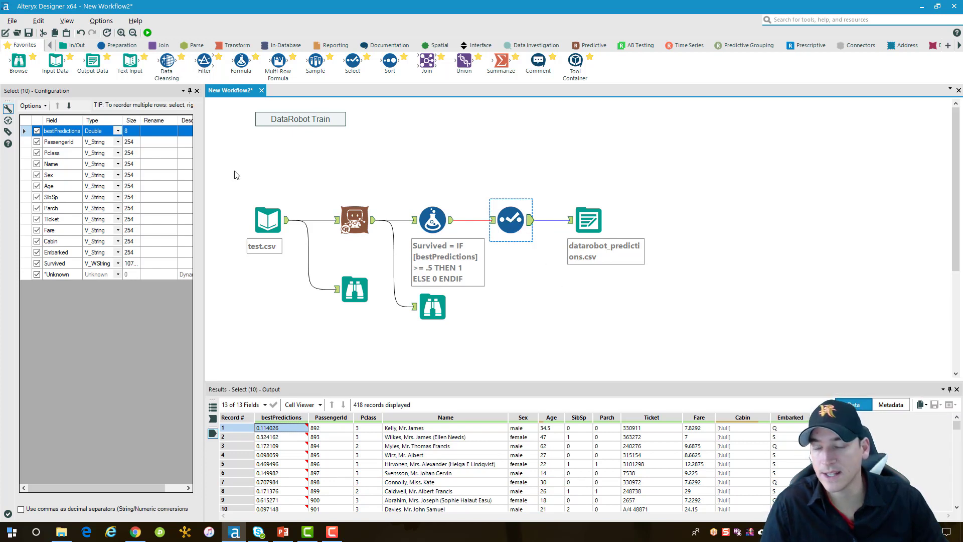
left_click(37, 131)
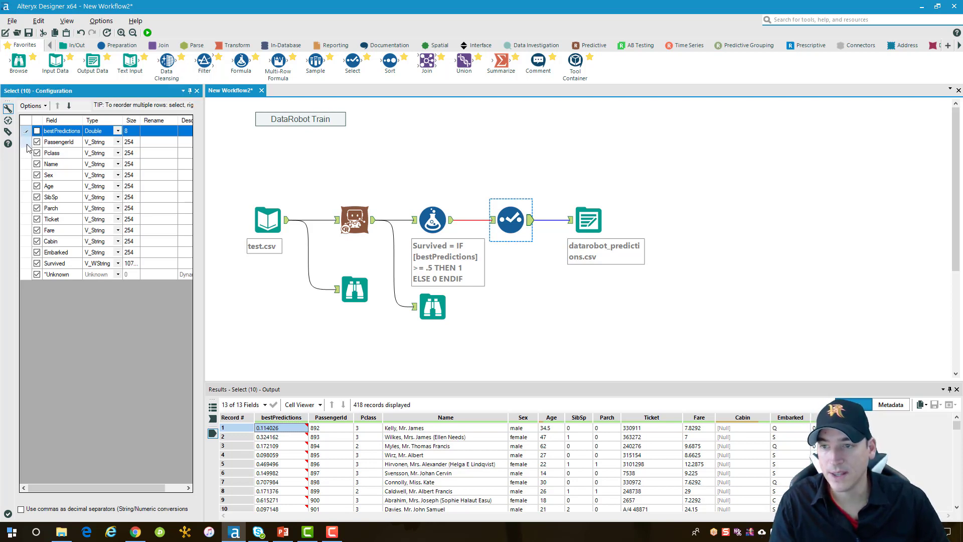
left_click(23, 154)
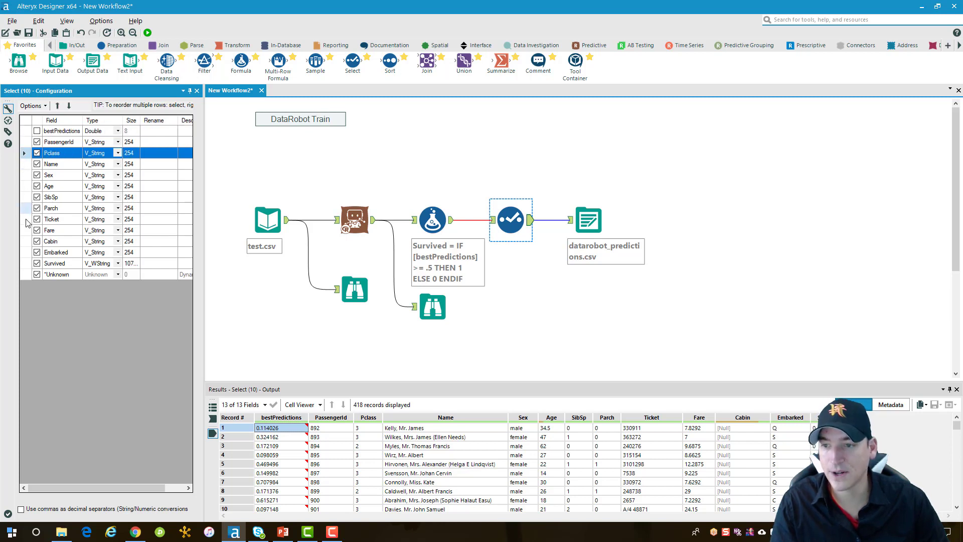
left_click(25, 253, "shift")
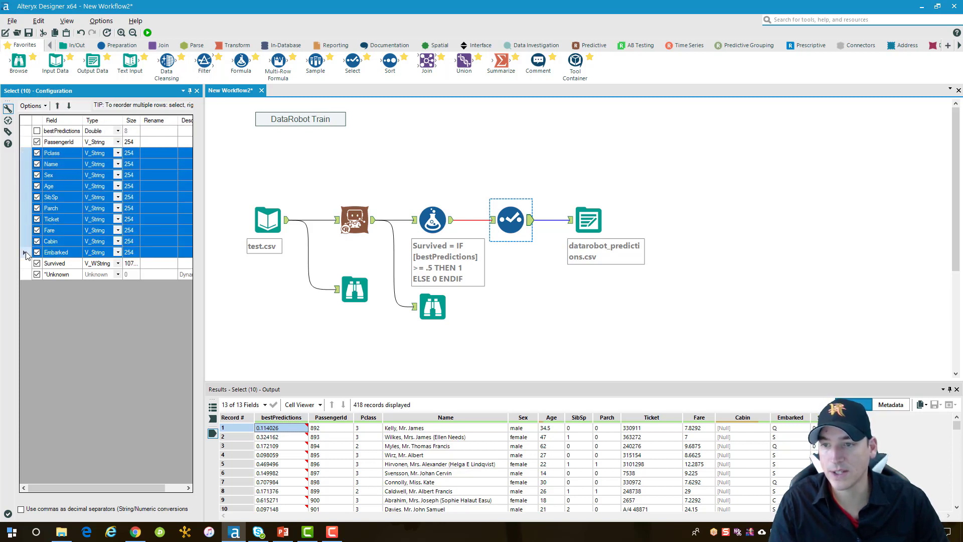
left_click(35, 106)
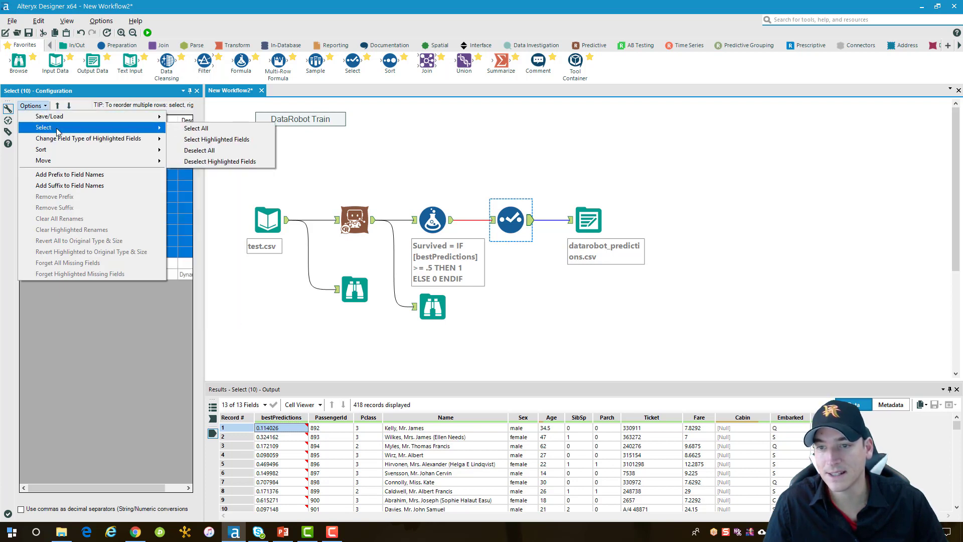
left_click(224, 161)
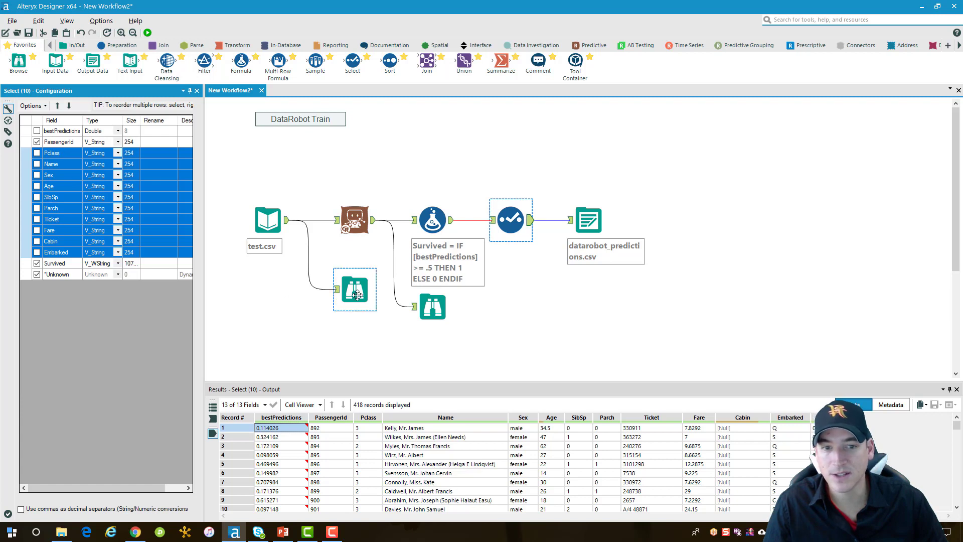
Rerun the workflow to rewrite datarobot_predictions.csv with 418 records
left_click(583, 226)
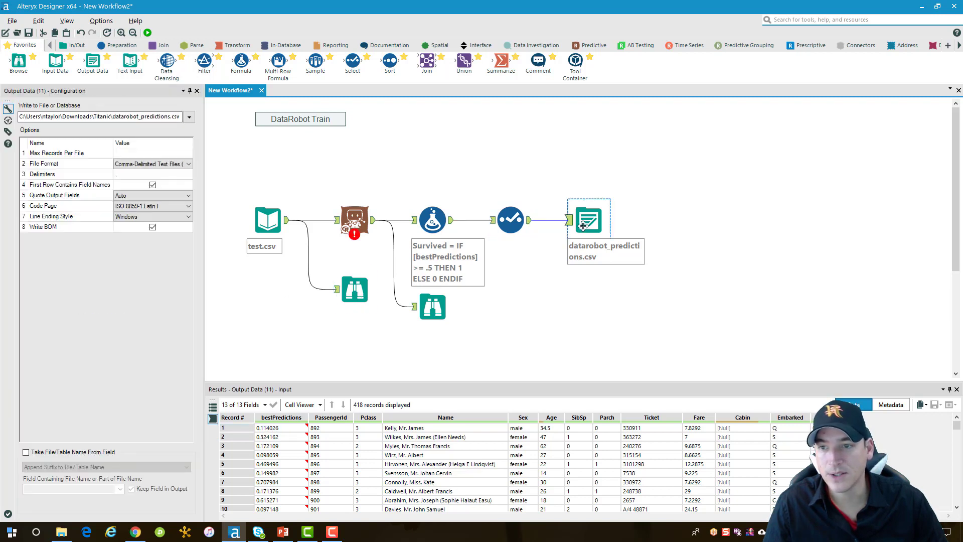
left_click(520, 227)
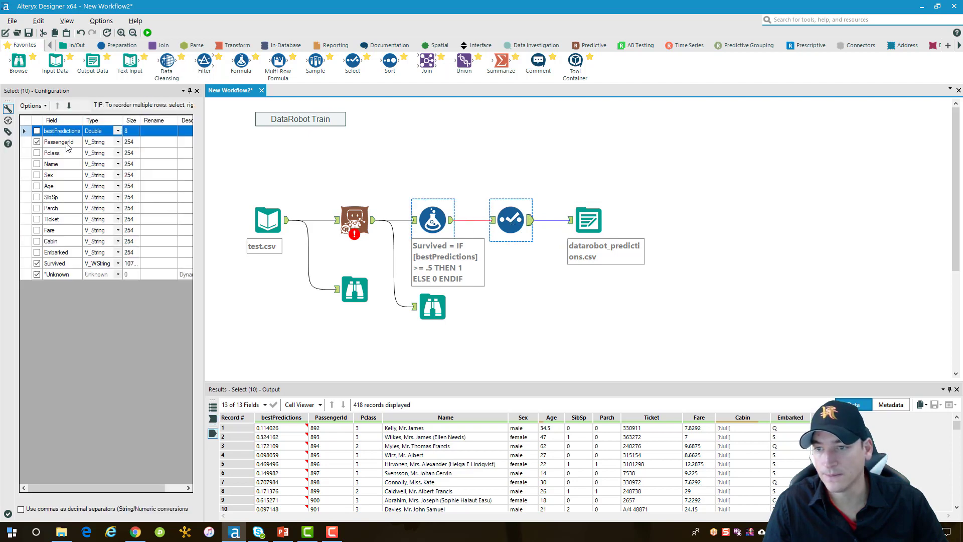
left_click(555, 285)
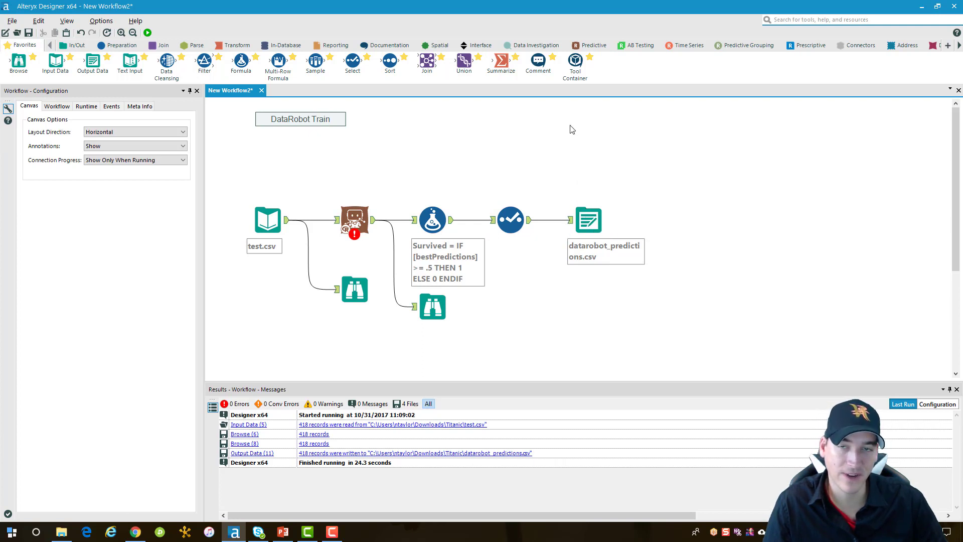
left_click(148, 33)
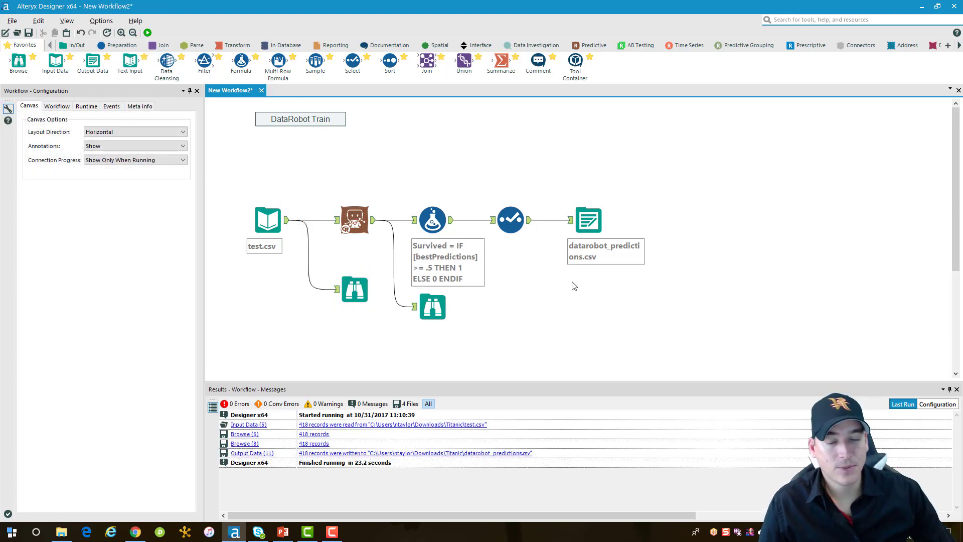
Open datarobot_predictions.csv in Notepad, check its PassengerId,Survived rows, and close it
left_click(66, 533)
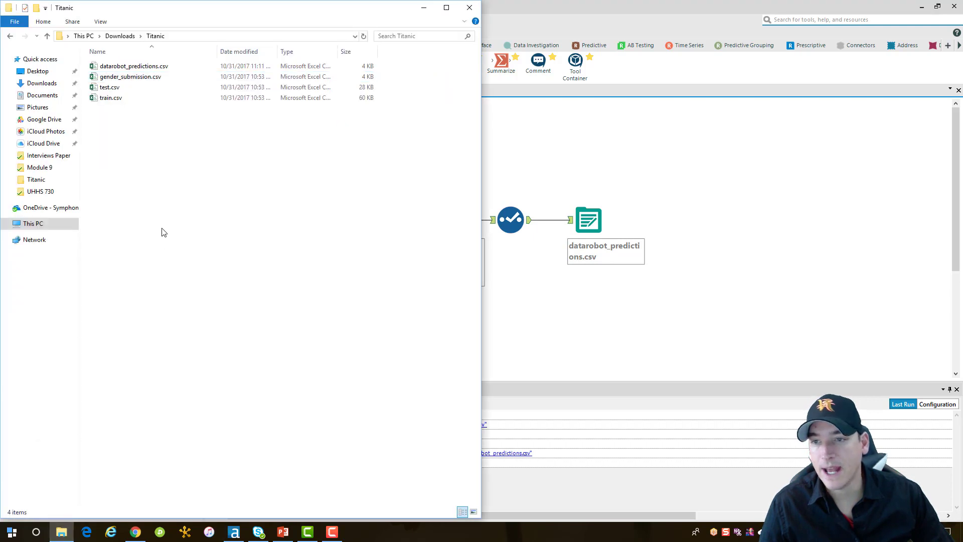
right_click(139, 68)
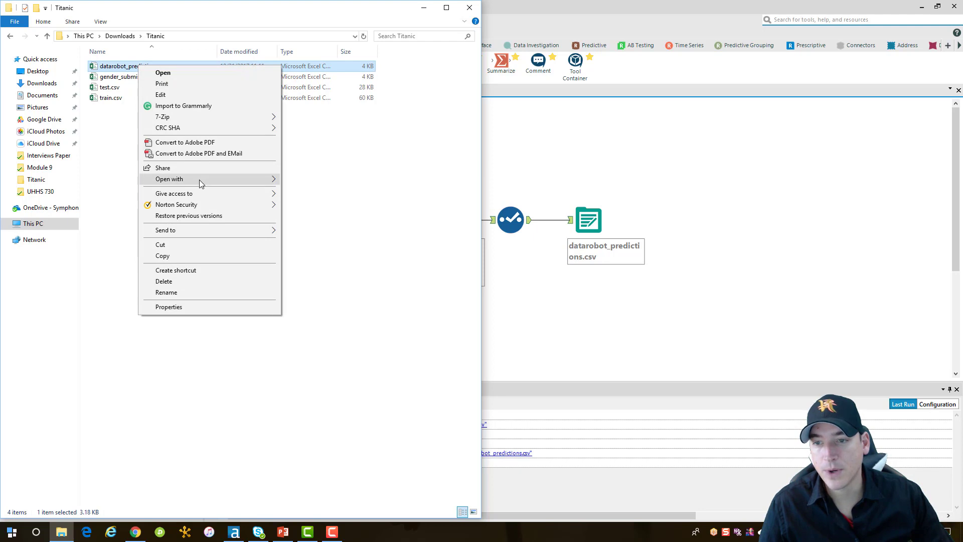
mouse_move(266, 182)
left_click(307, 191)
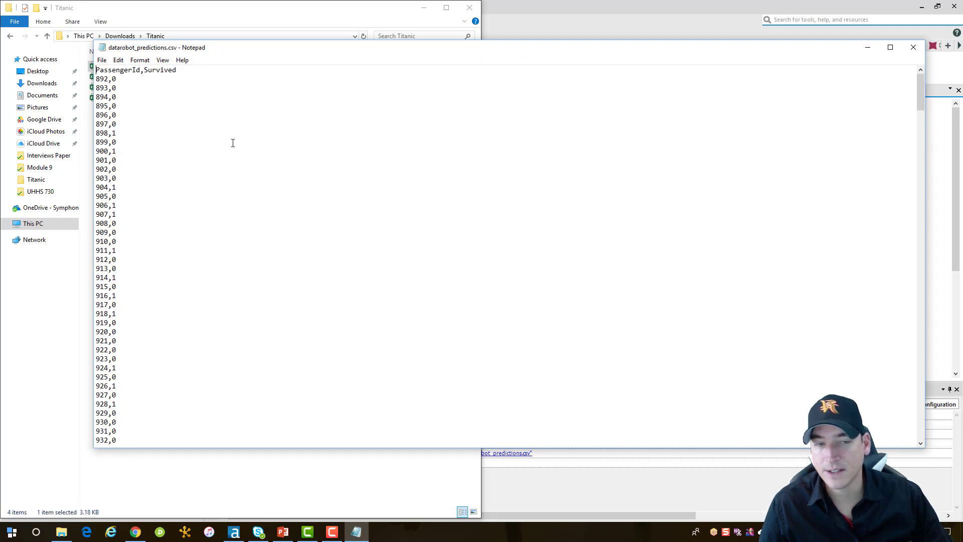
left_click(913, 48)
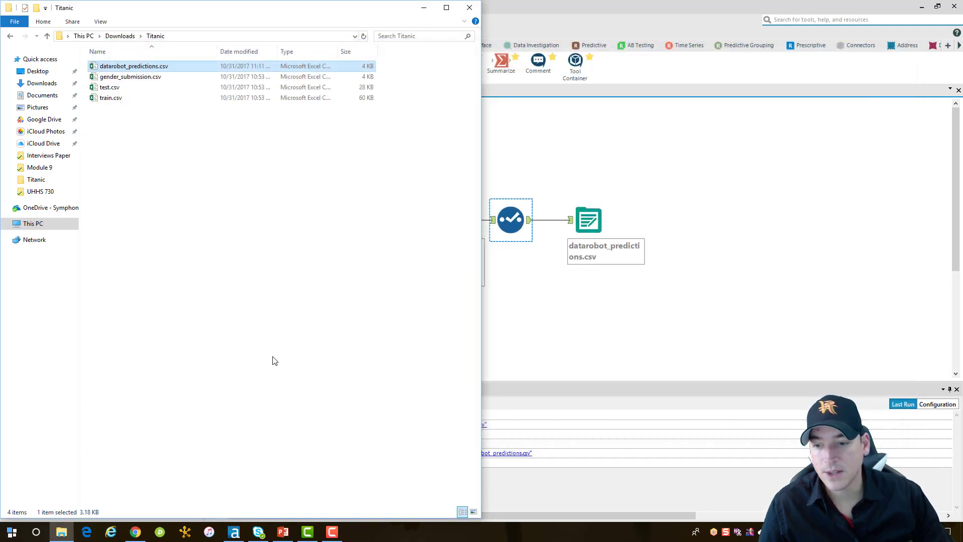
Upload datarobot_predictions.csv on Kaggle's Titanic Submit Predictions page
left_click(135, 532)
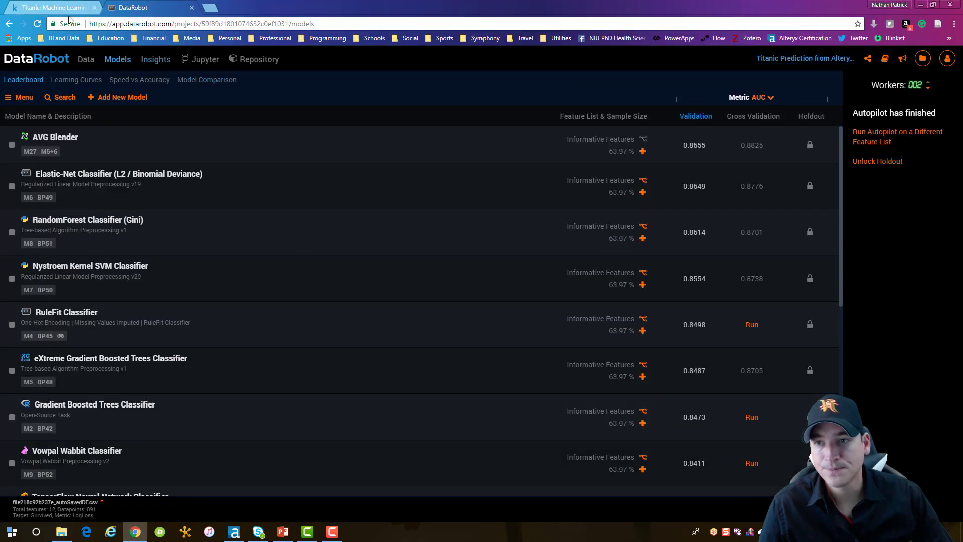
left_click(55, 8)
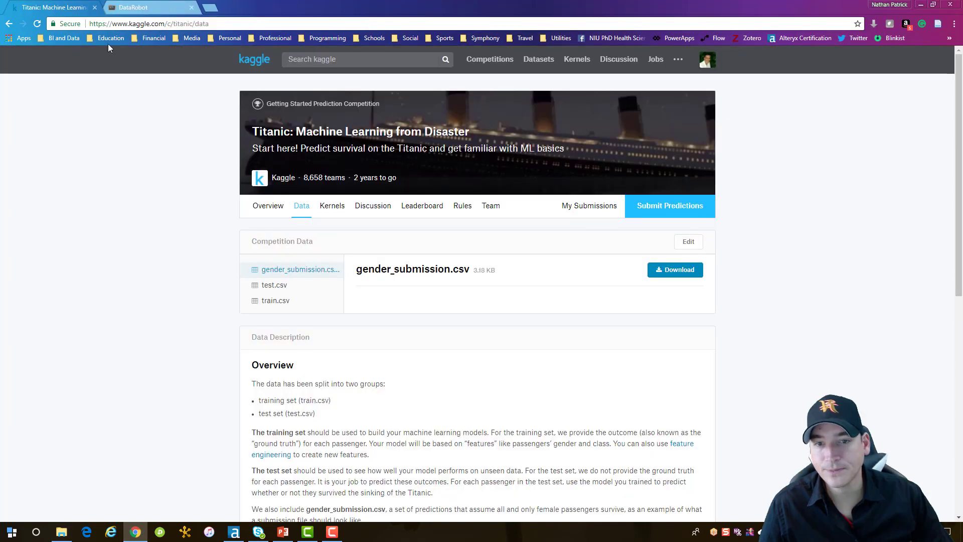
left_click(676, 210)
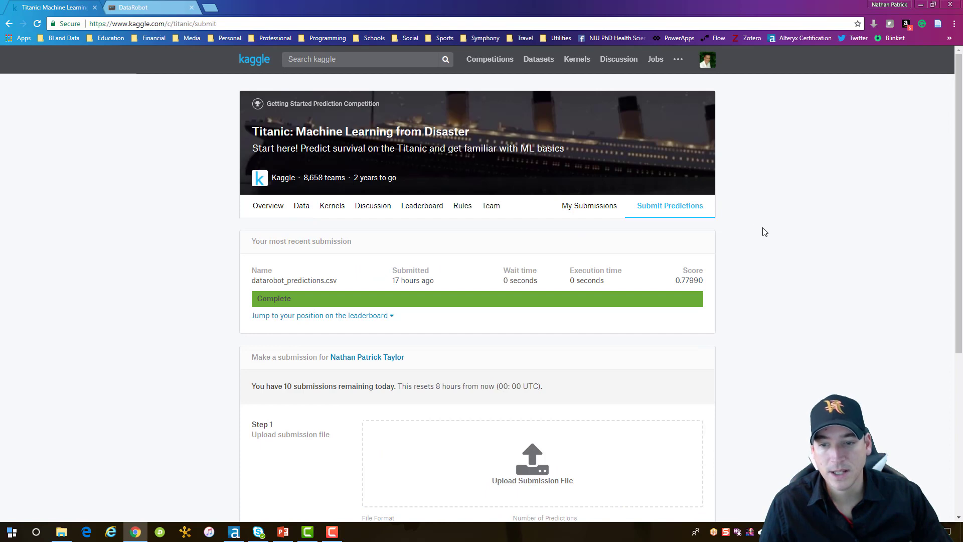
left_click(63, 532)
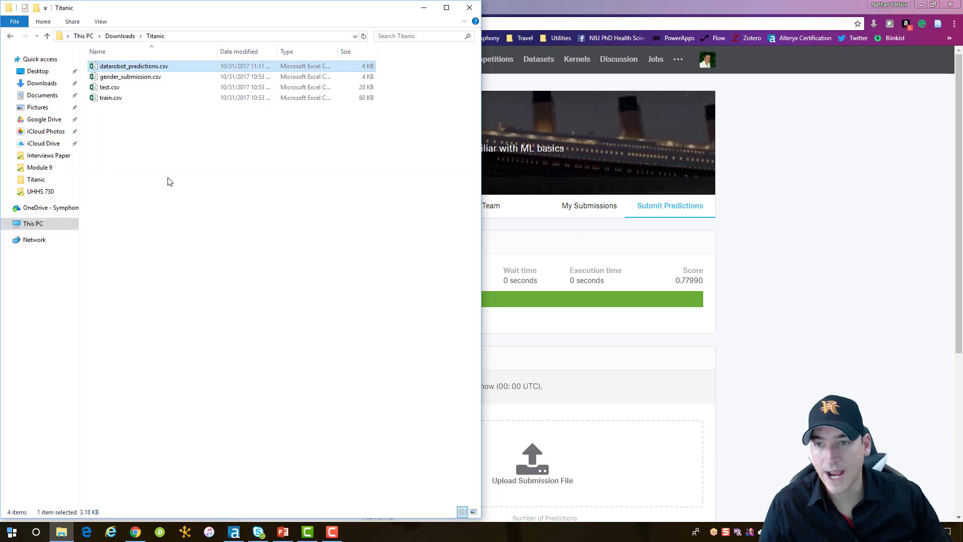
left_click_drag(161, 67, 607, 472)
Enter the submission description 'DataRobot submission using AVG Blender.'
scroll(785, 324, "down", 4)
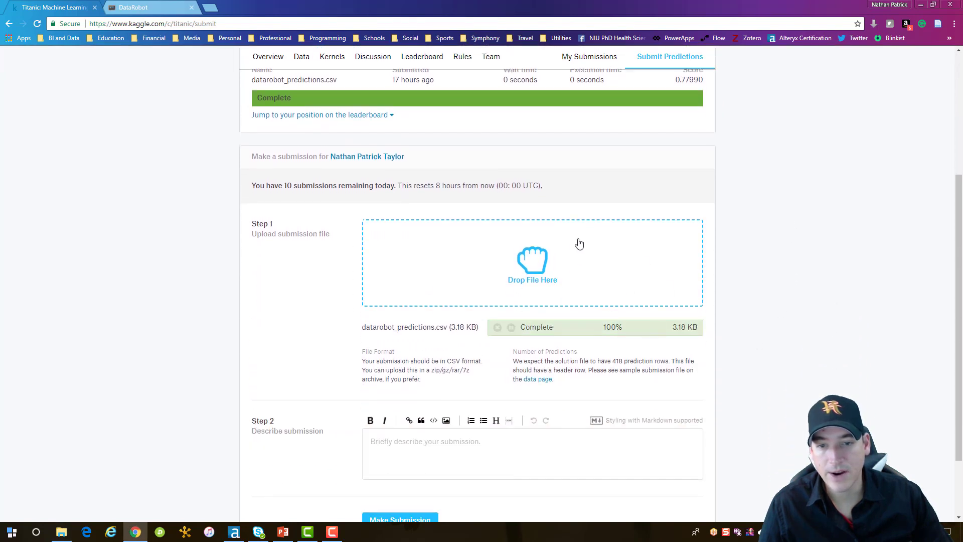
scroll(614, 317, "down", 1)
scroll(613, 316, "down", 1)
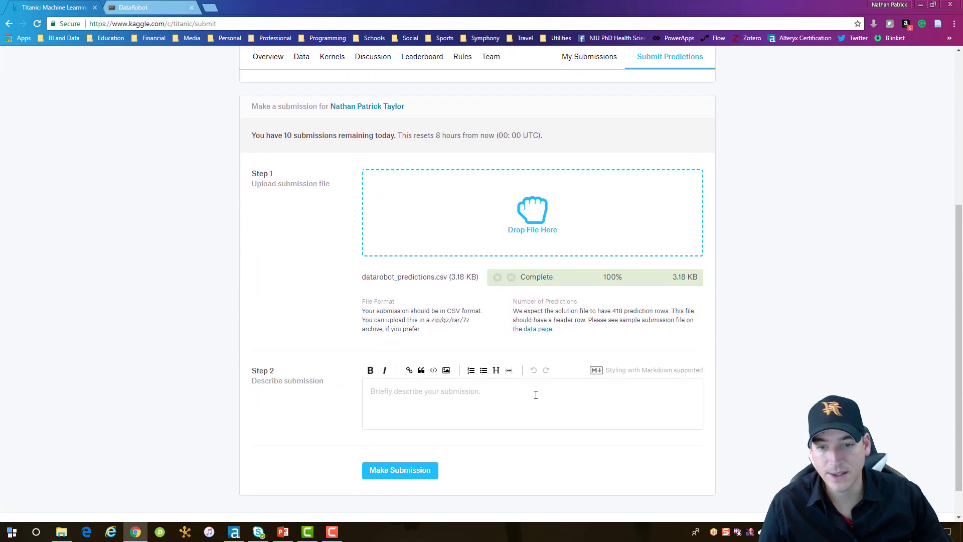
left_click(537, 395)
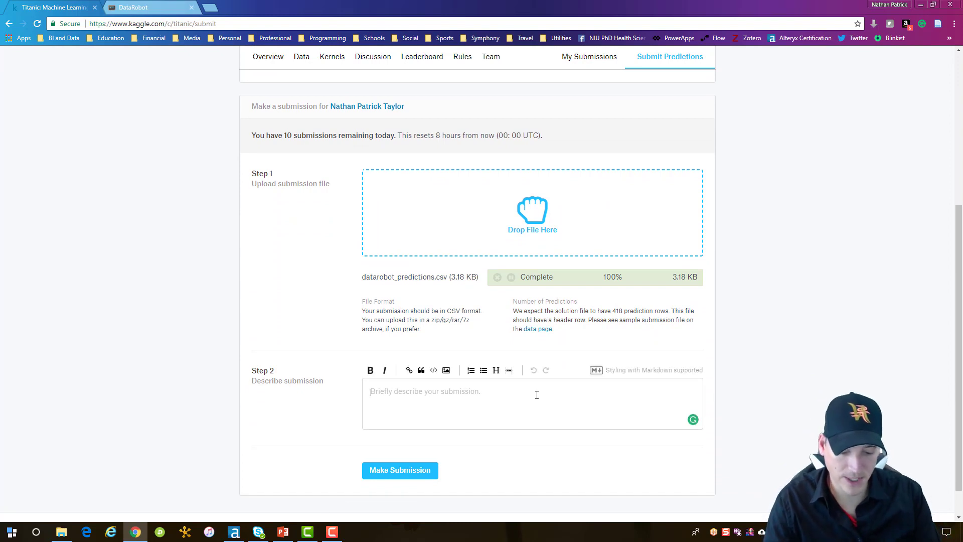
type("DataRobot")
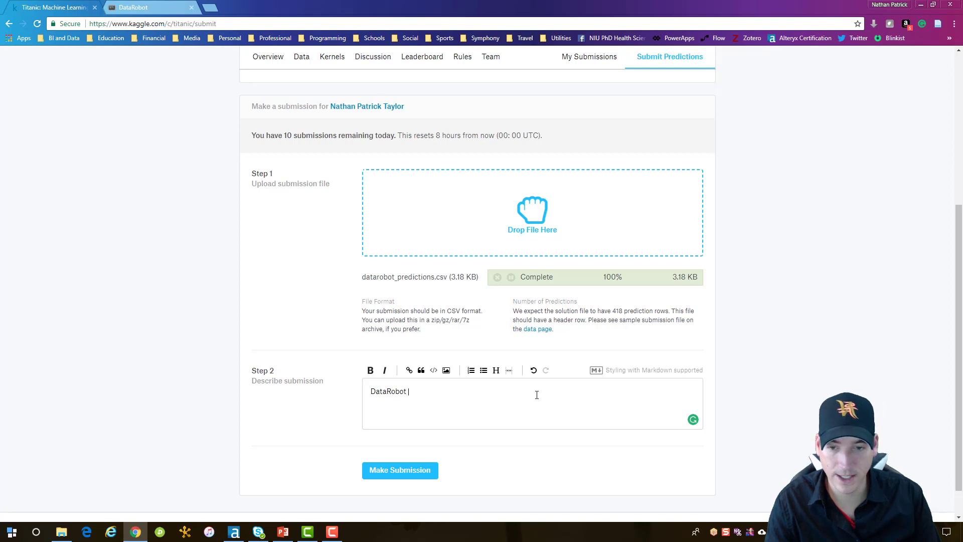
type(" submissio")
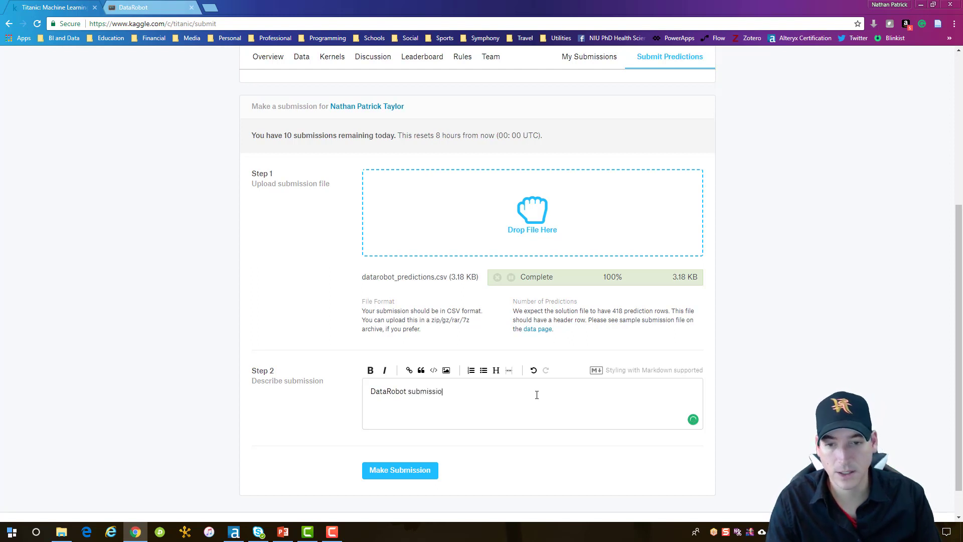
type("n using A")
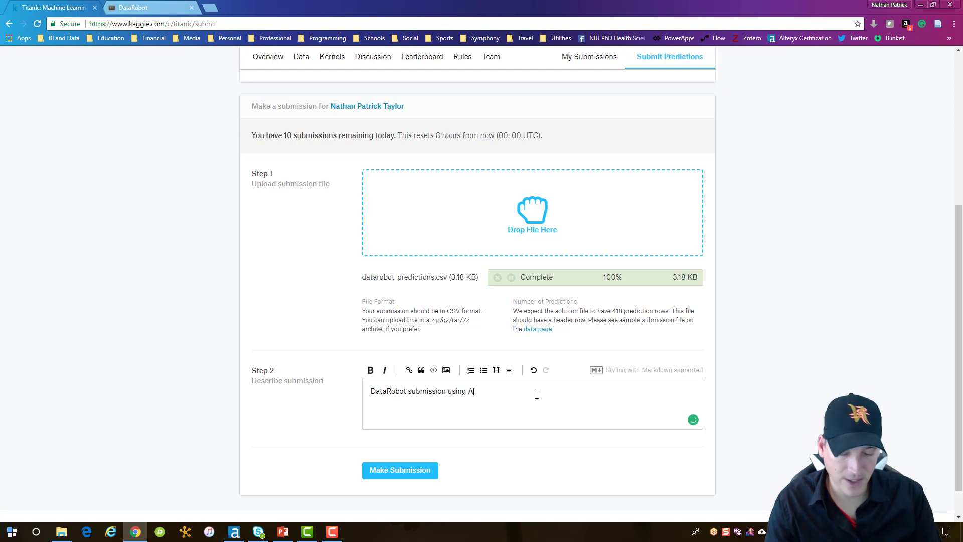
type("VG Blender.")
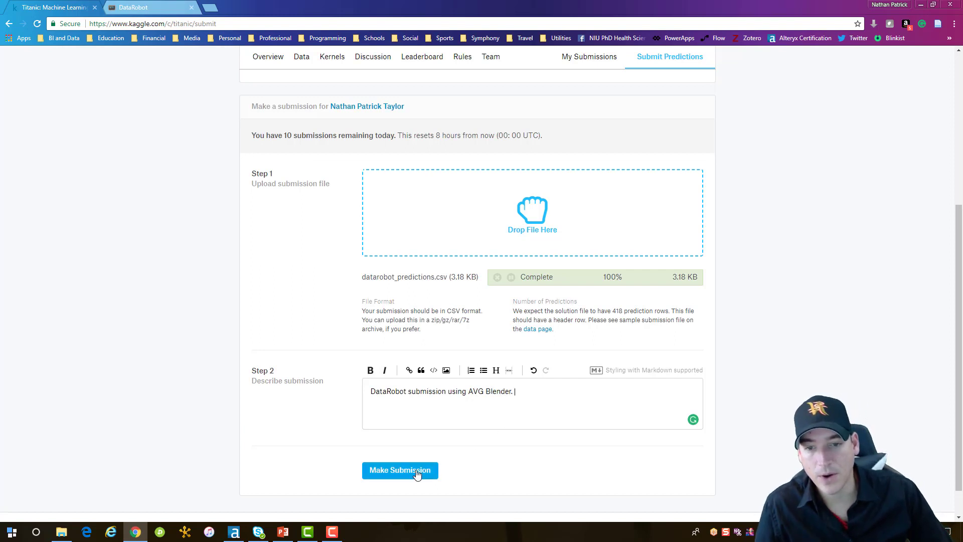
Make the submission and view its leaderboard position, 4335, scored 0.77990
left_click(416, 474)
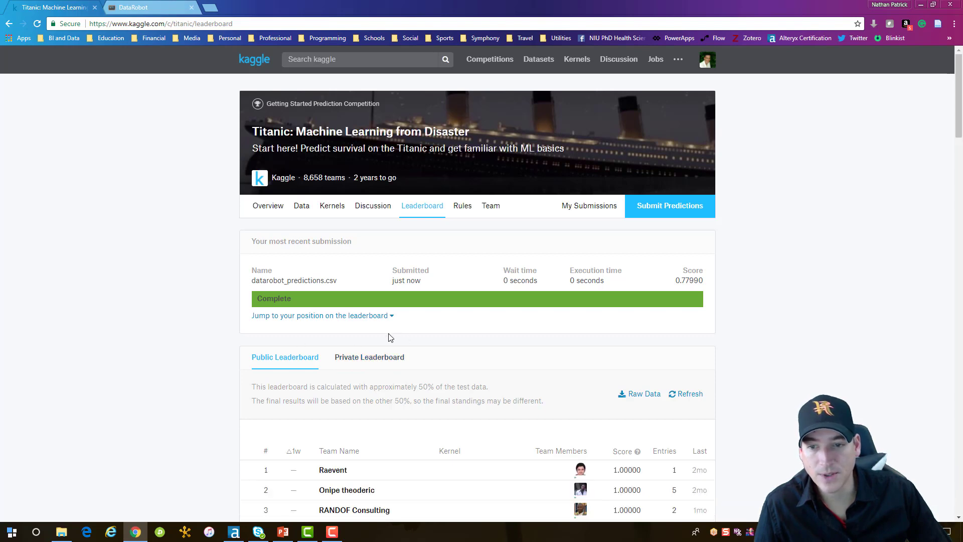
left_click(374, 319)
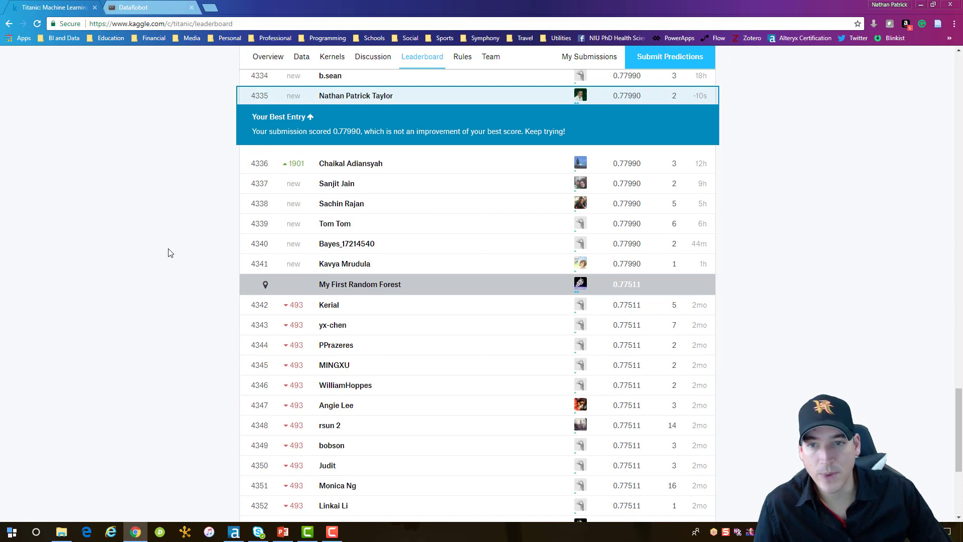
scroll(170, 253, "up", 3)
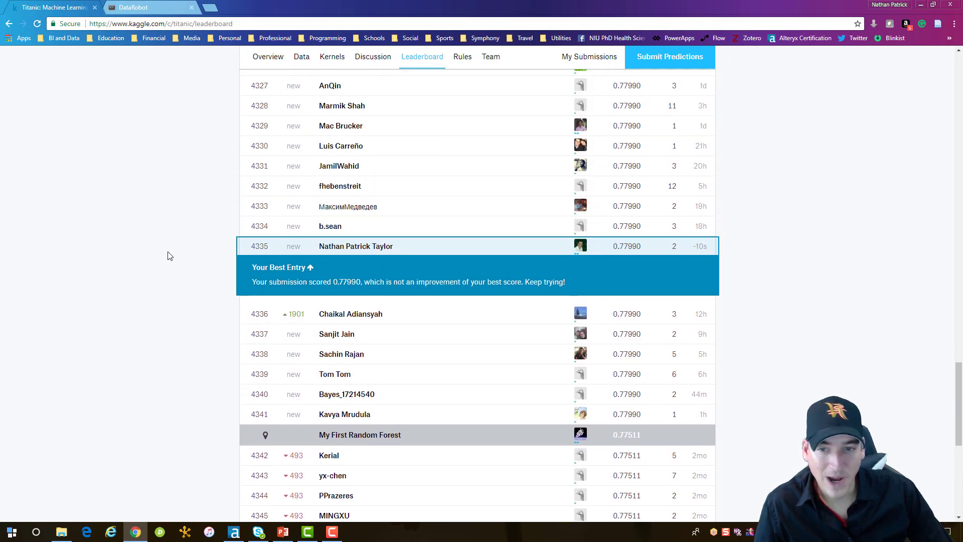